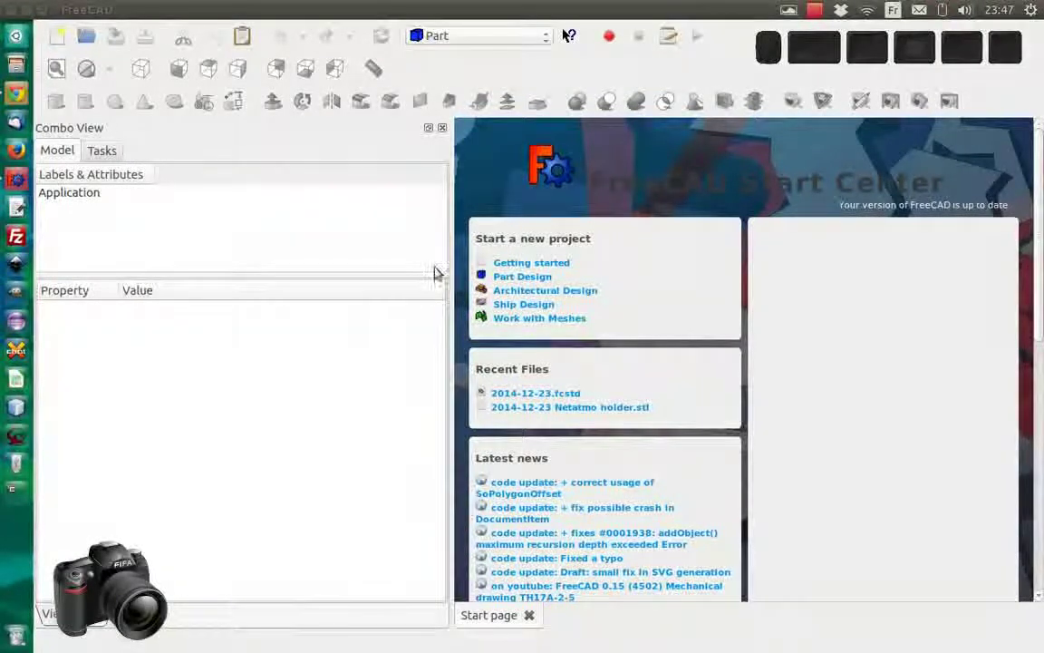
Widen the start page by dragging the Combo View splitter left, then start a new document
left_click_drag(451, 266, 339, 264)
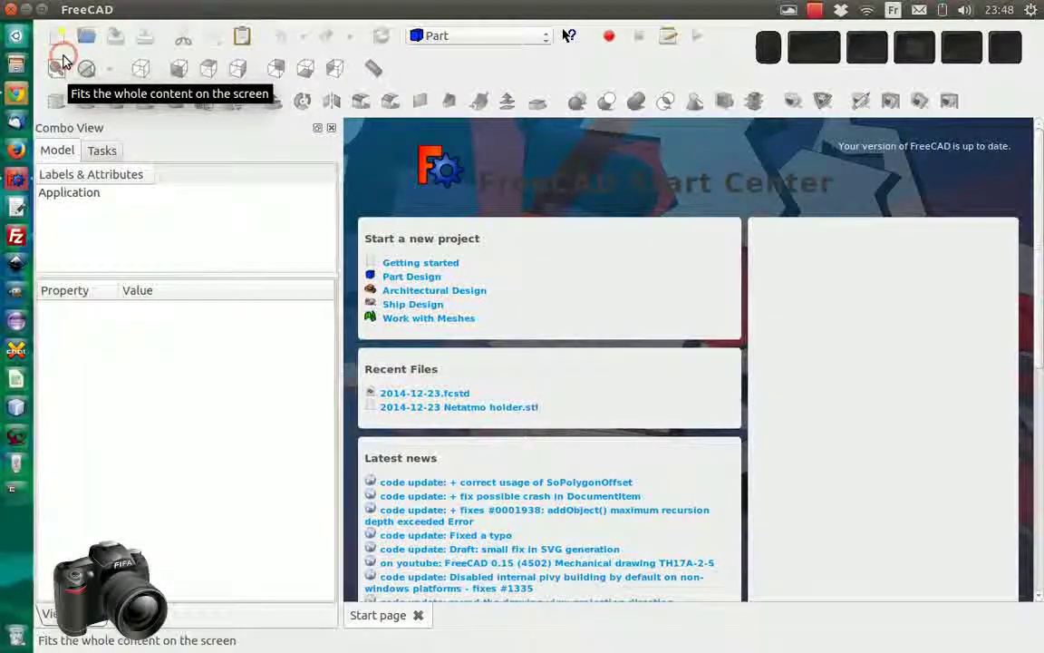
left_click(62, 57)
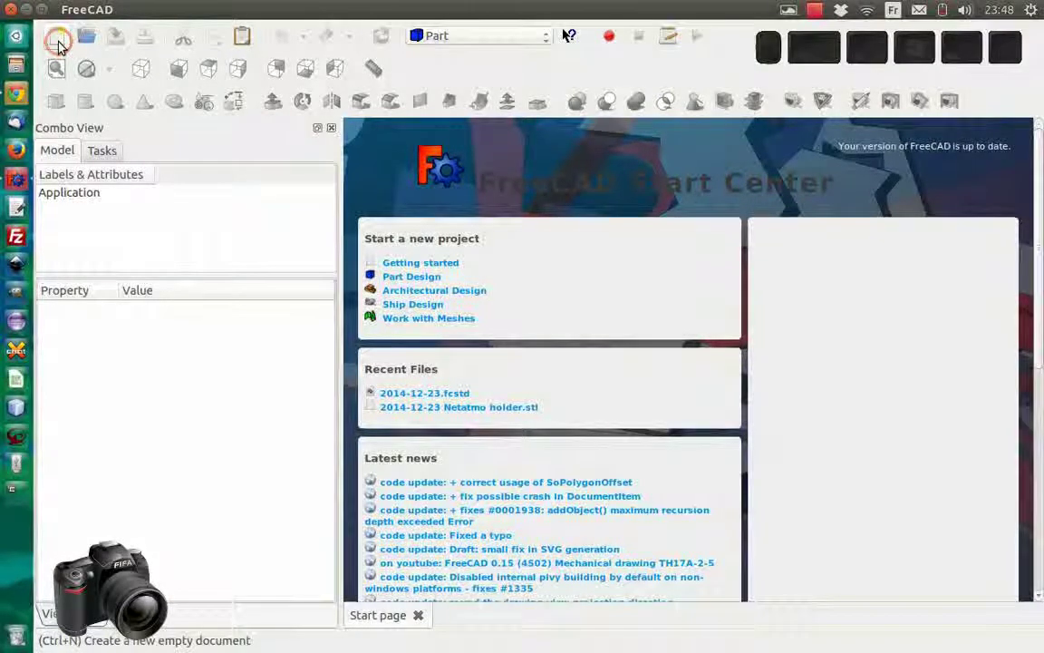
Create a new document, add a Part cylinder and select it in the tree
left_click(58, 35)
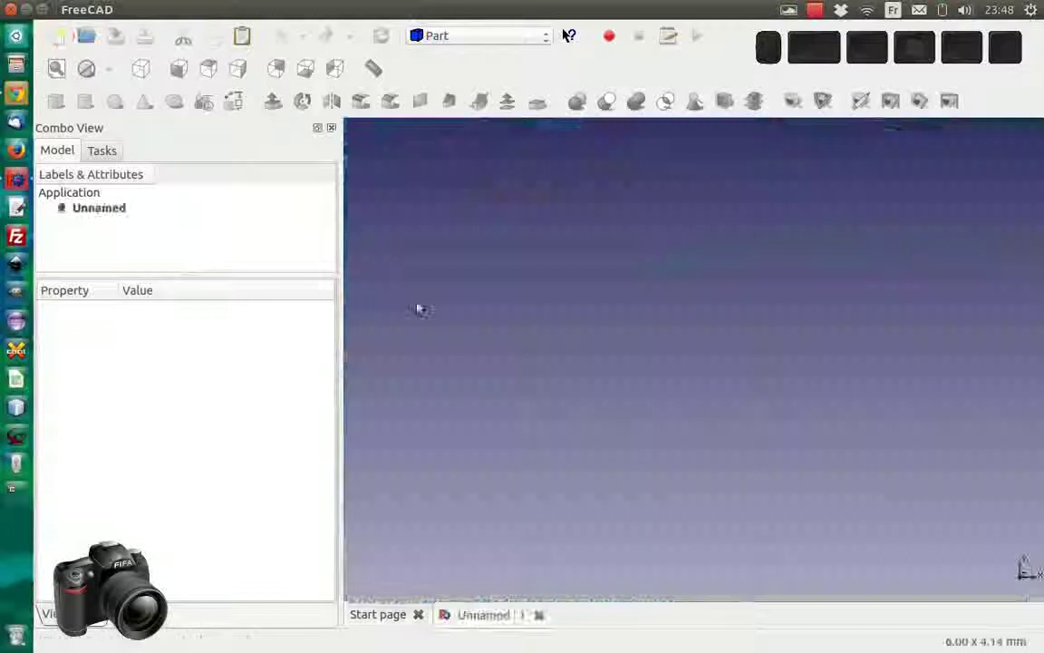
left_click(85, 102)
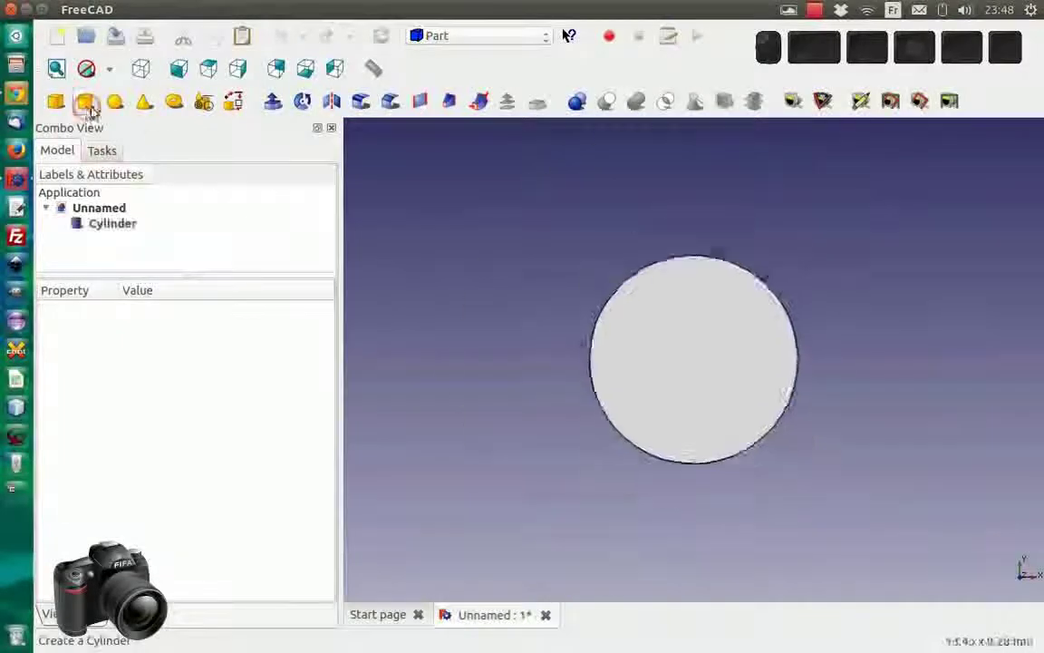
mouse_move(640, 420)
middle_mouse_down()
mouse_move(689, 342)
mouse_move(681, 264)
middle_mouse_up()
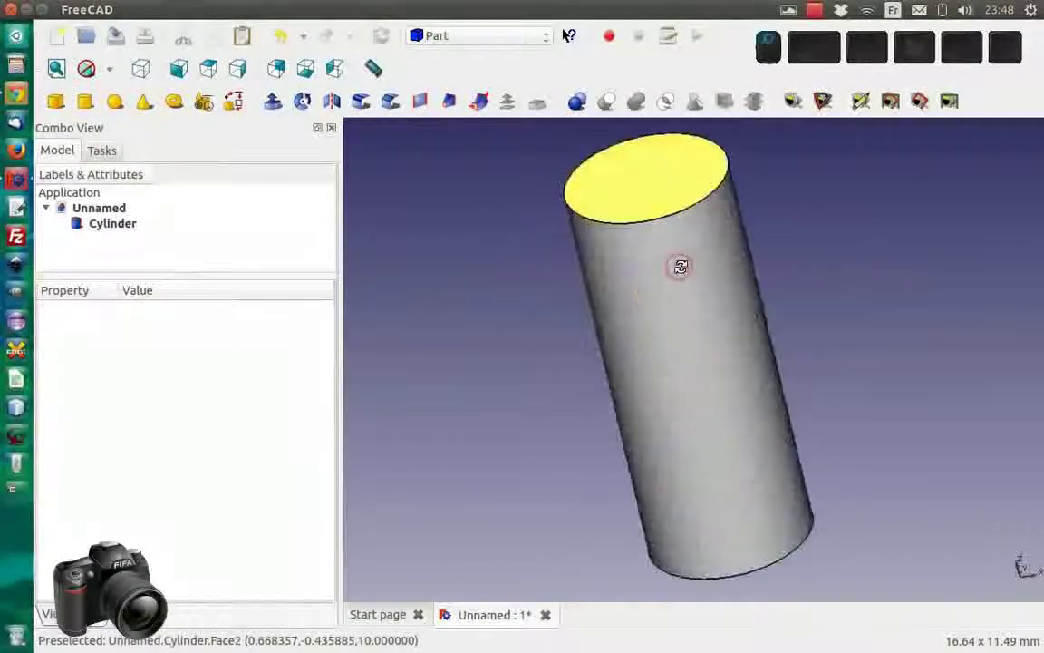
scroll(681, 272, "down", 3)
scroll(583, 299, "down", 2)
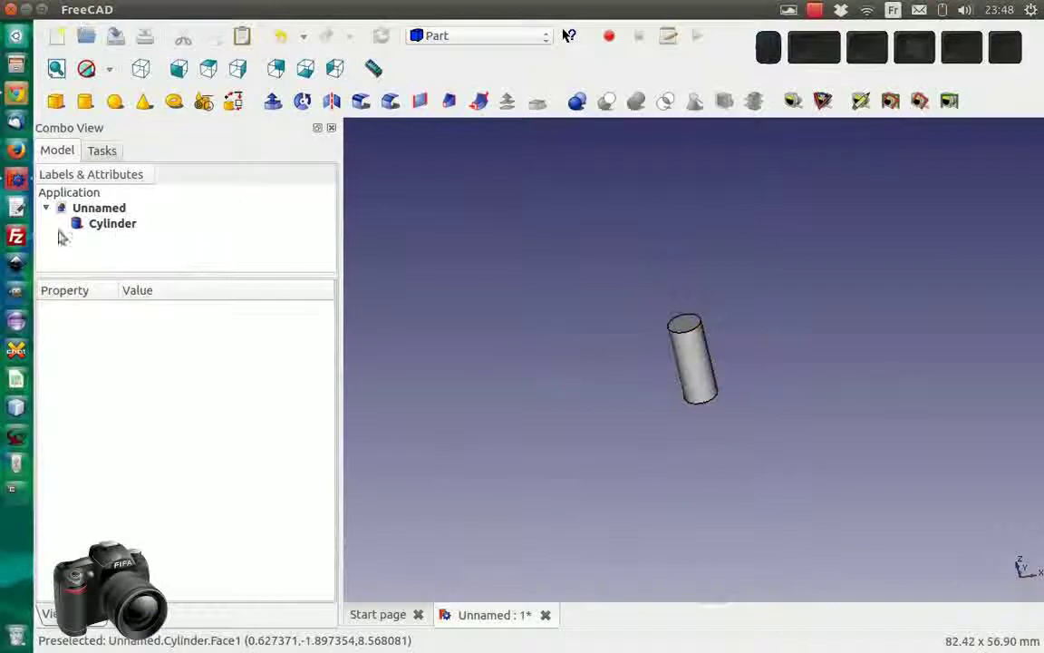
left_click(99, 224)
Set the cylinder's Radius to 30 mm and Height to 150 mm
left_click(128, 374)
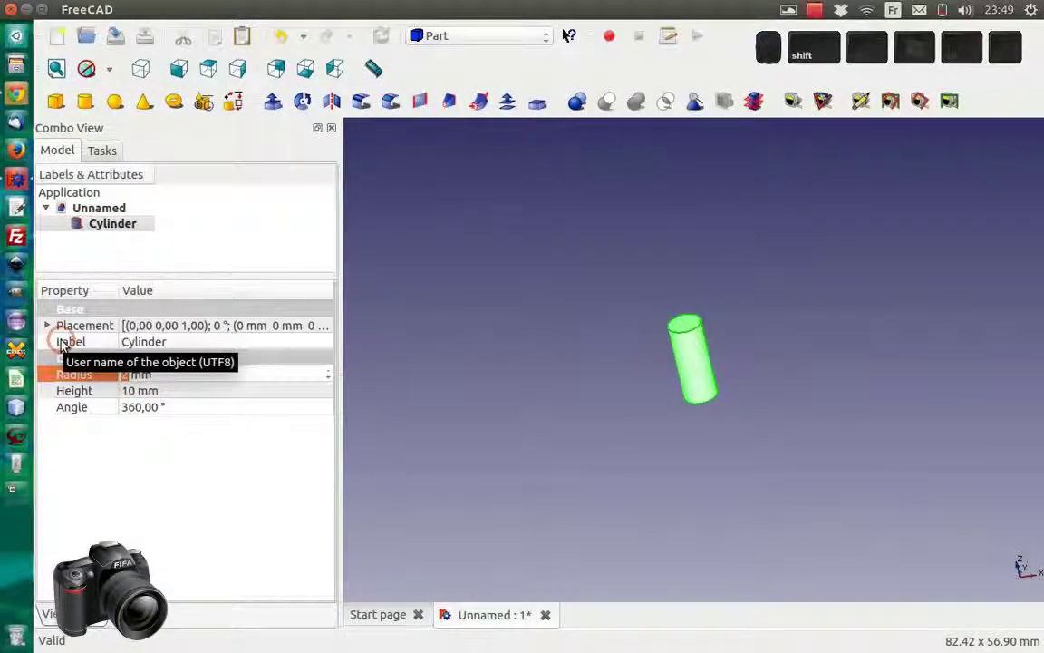
type("30")
key("Tab")
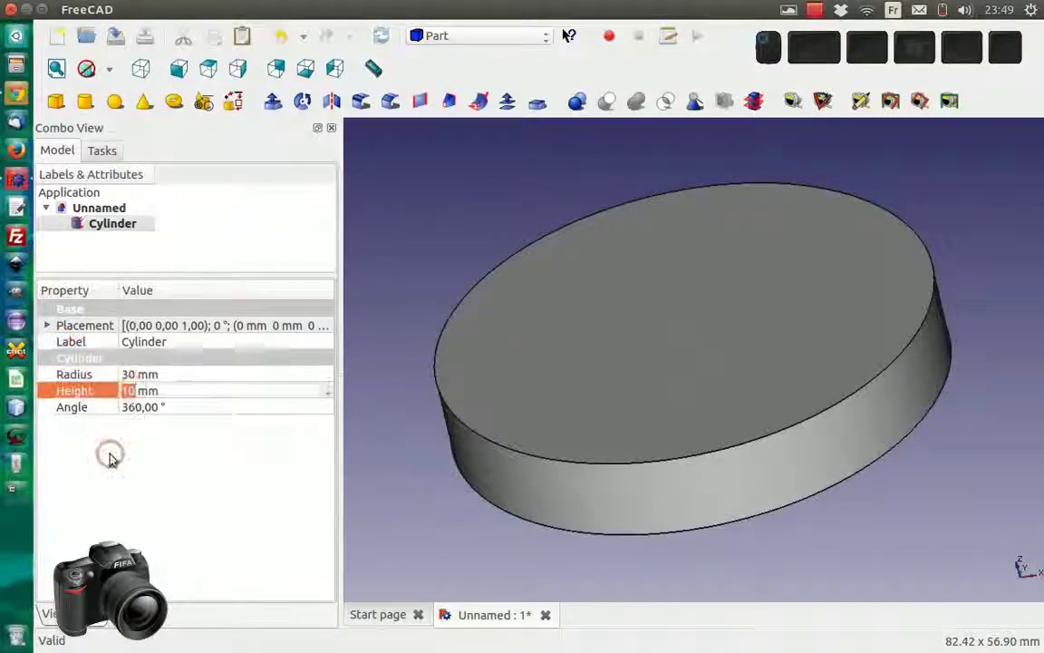
type("1")
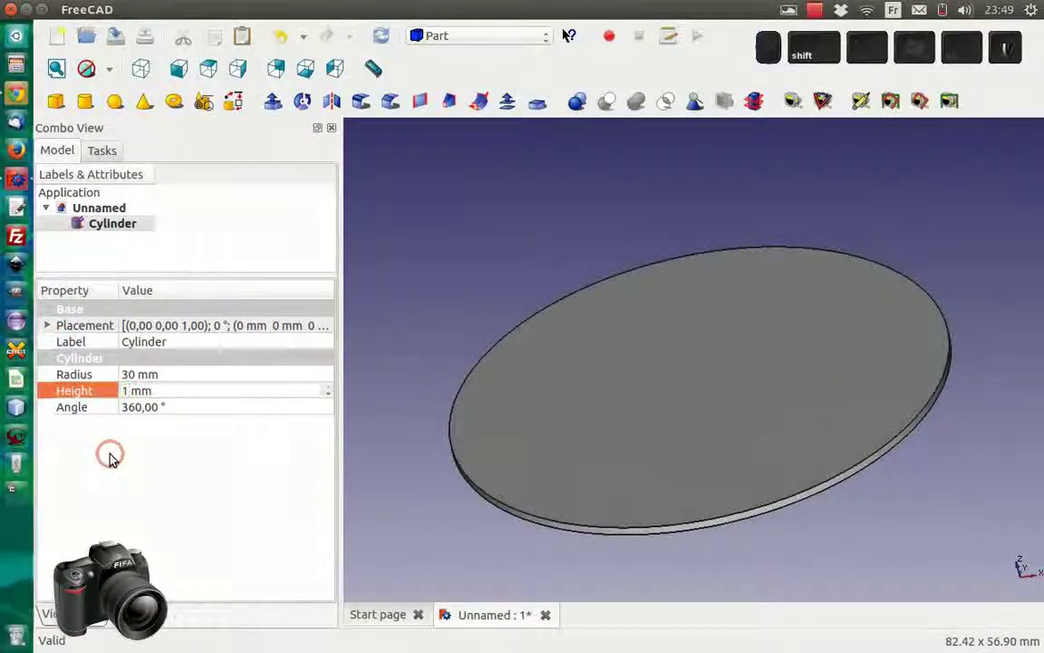
type("50")
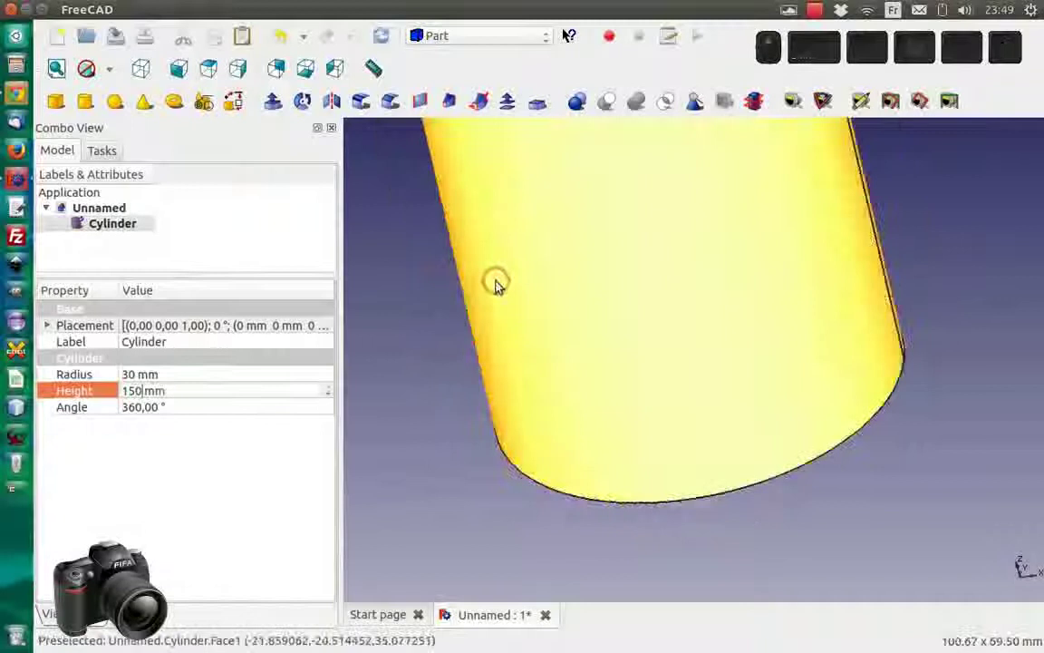
scroll(526, 282, "down", 3)
middle_click_drag(685, 314, 706, 389)
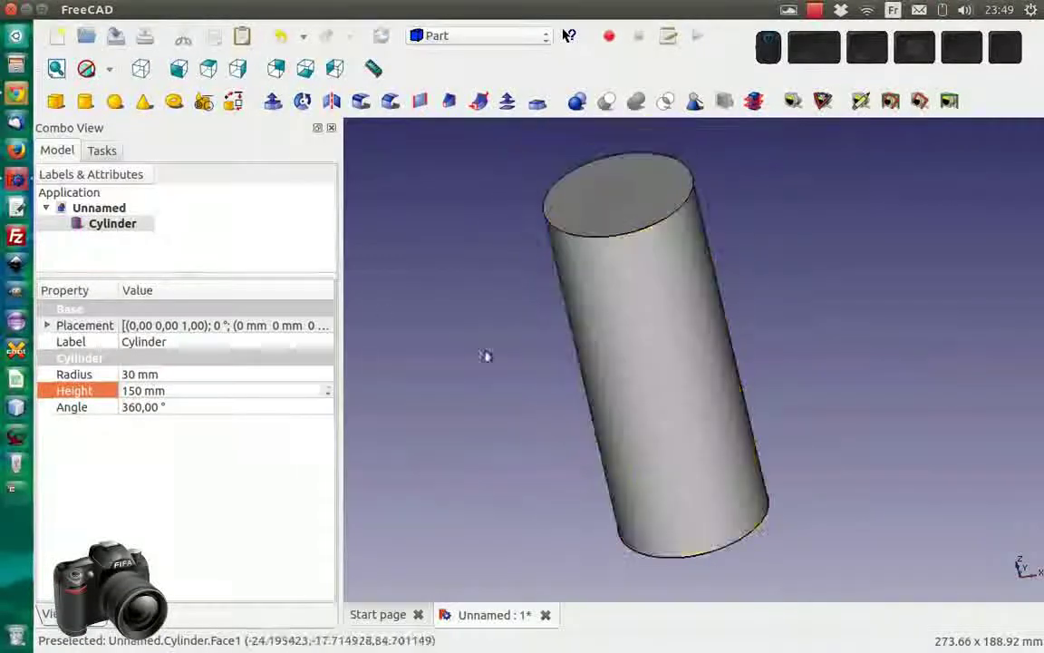
Add a second cylinder, check the first one's radius, then select Cylinder001
left_click(85, 101)
left_click(150, 344)
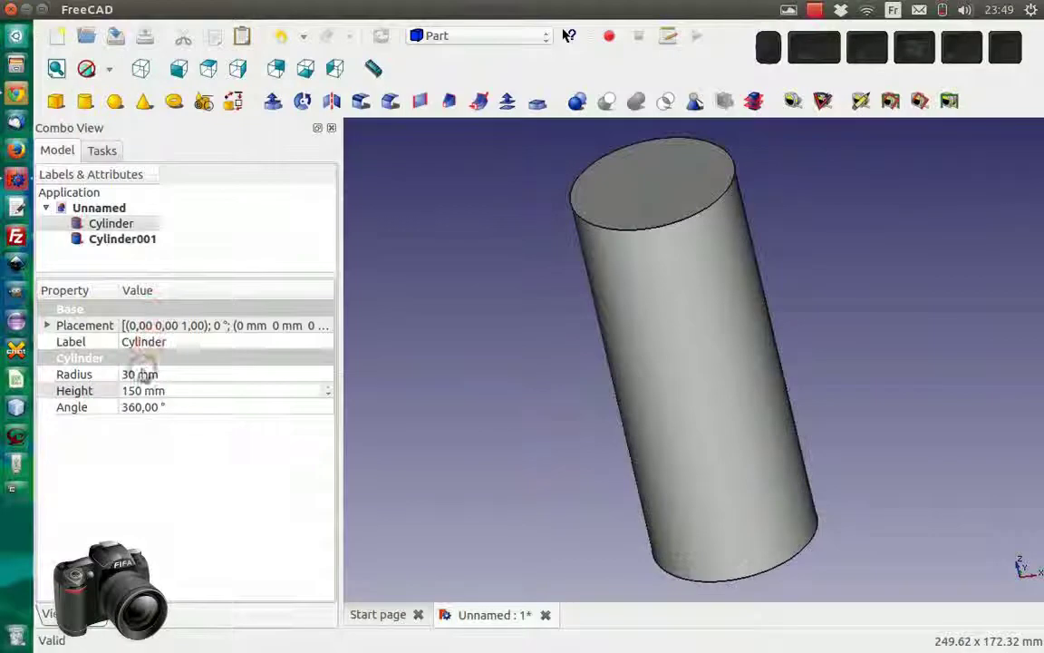
left_click(109, 225)
left_click(139, 375)
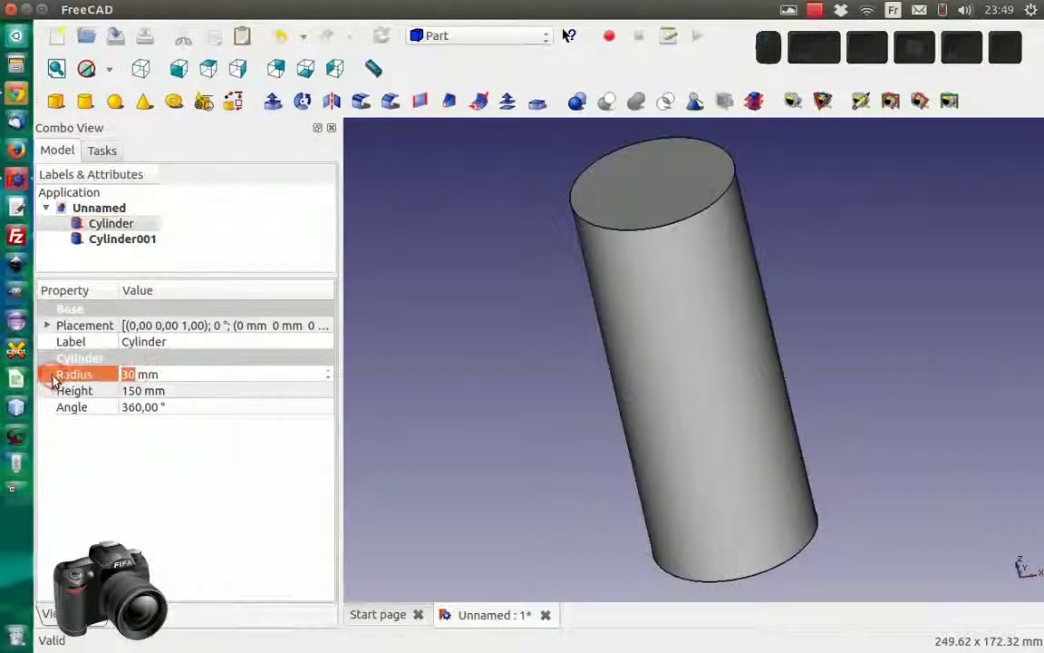
left_click(135, 240)
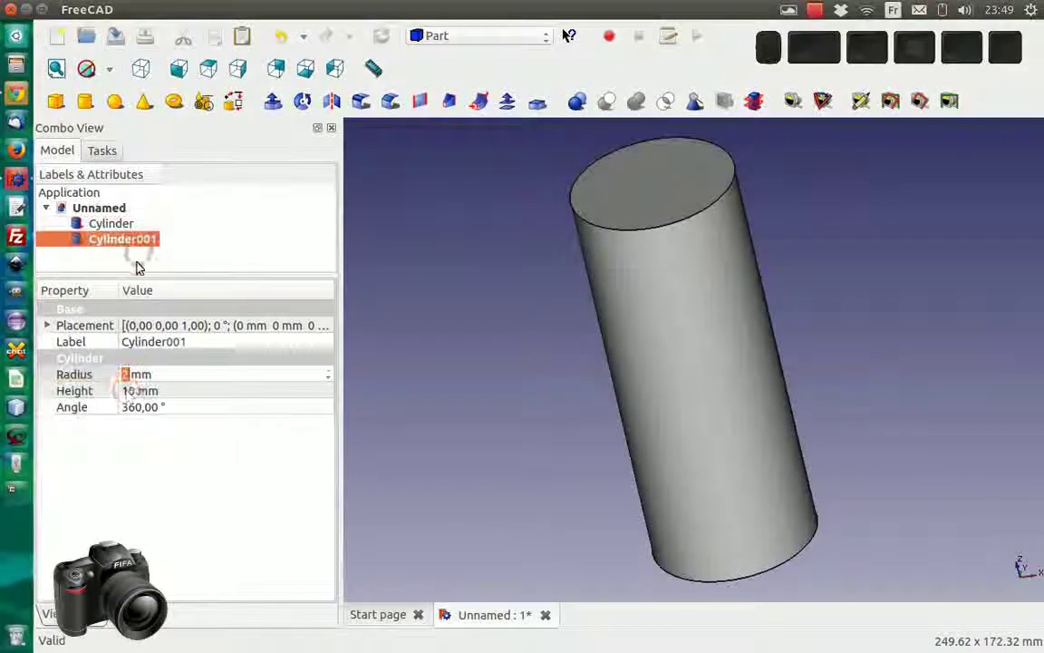
key("2")
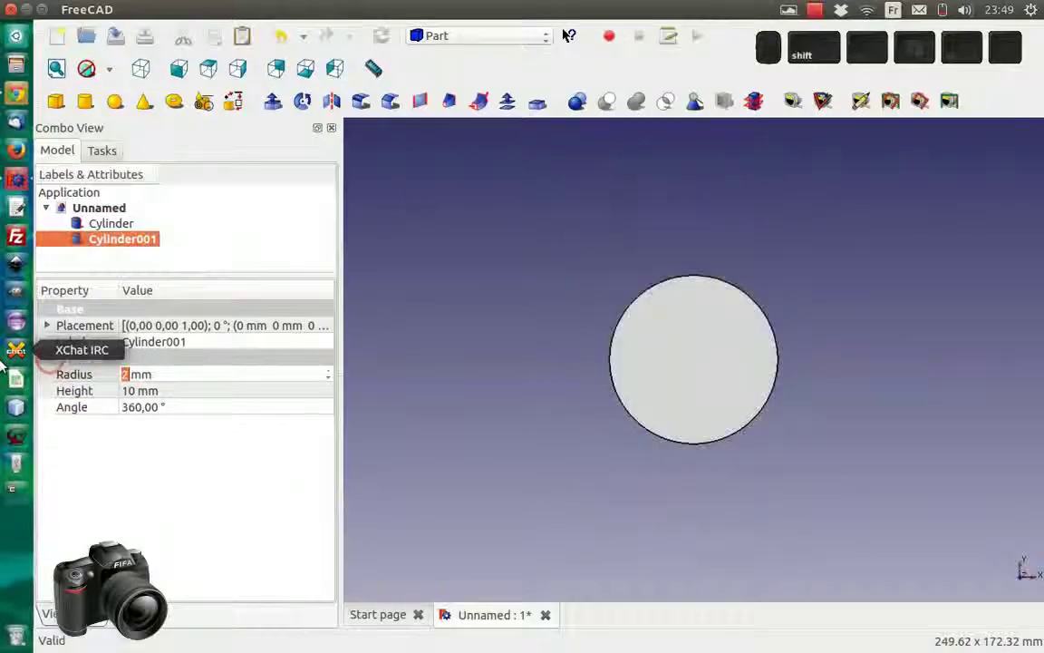
Give Cylinder001 a 28 mm radius and a 149 mm height
left_click(128, 374)
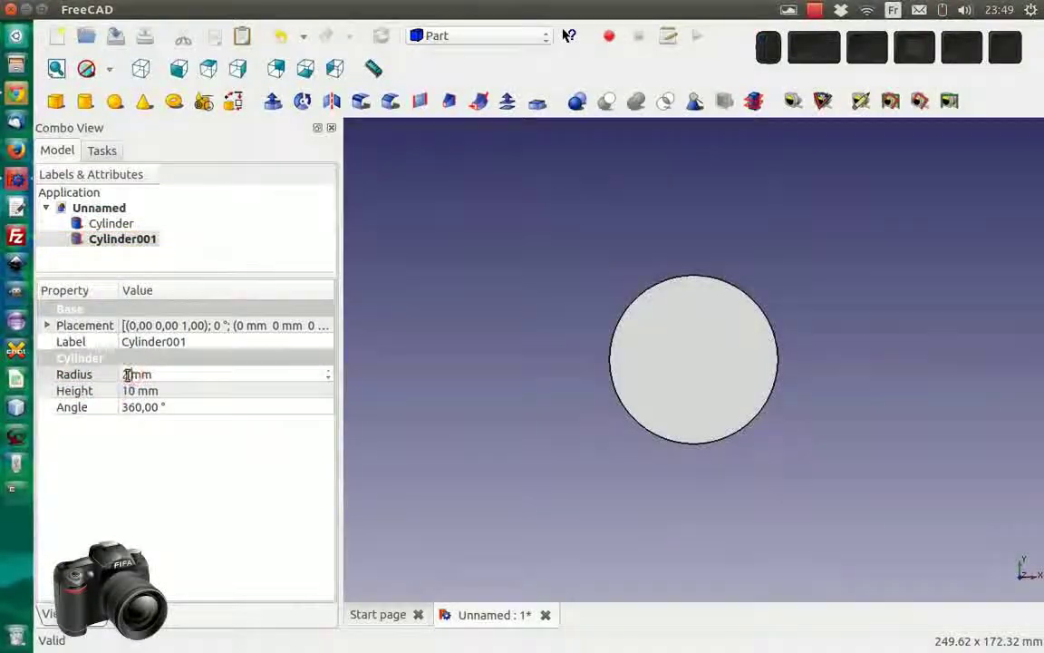
type("8")
key("Return")
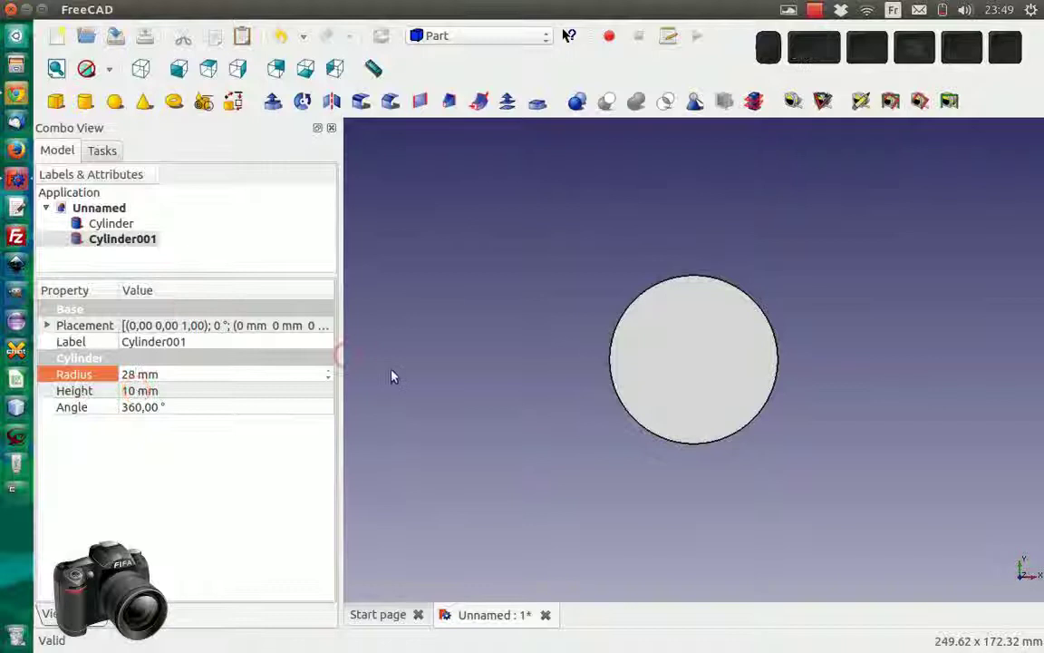
mouse_move(525, 300)
middle_mouse_down()
mouse_move(630, 440)
mouse_move(602, 396)
mouse_move(552, 384)
middle_mouse_up()
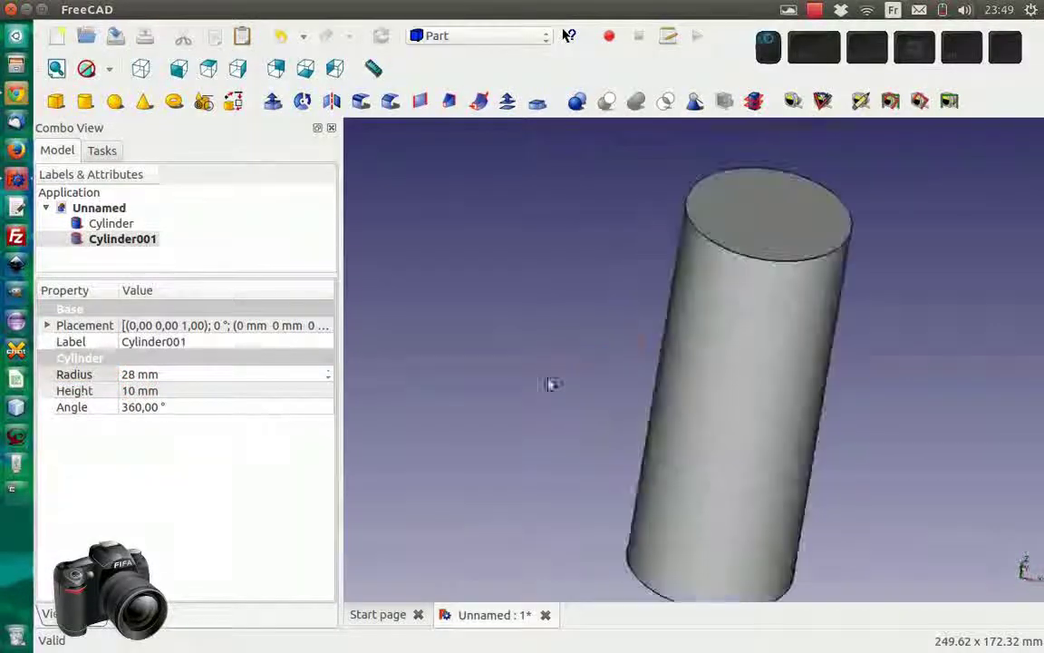
left_click(126, 392)
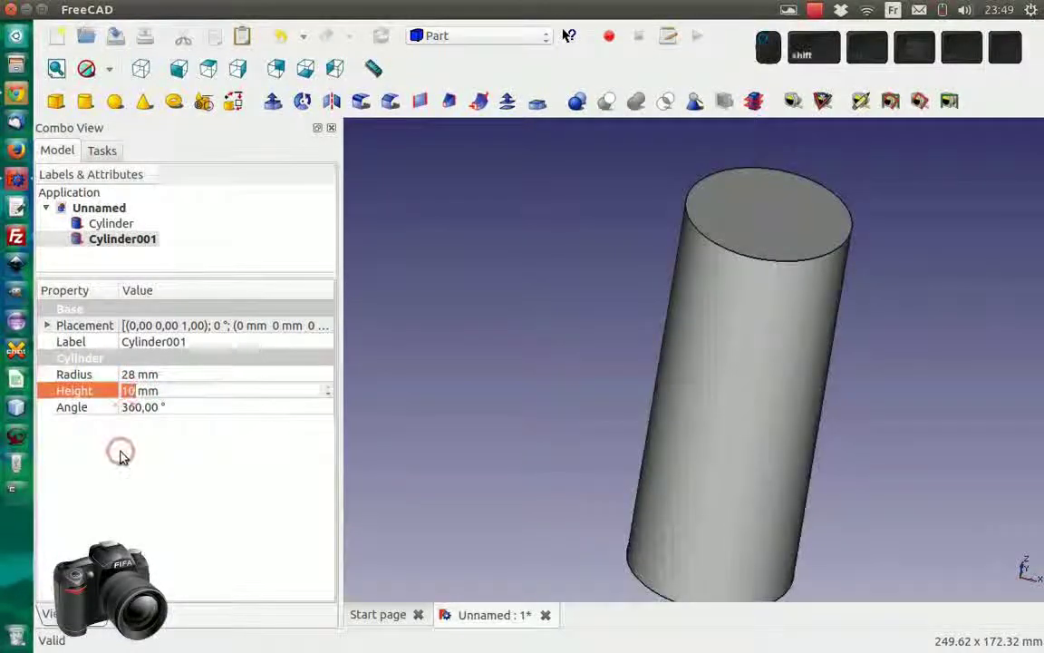
type("149")
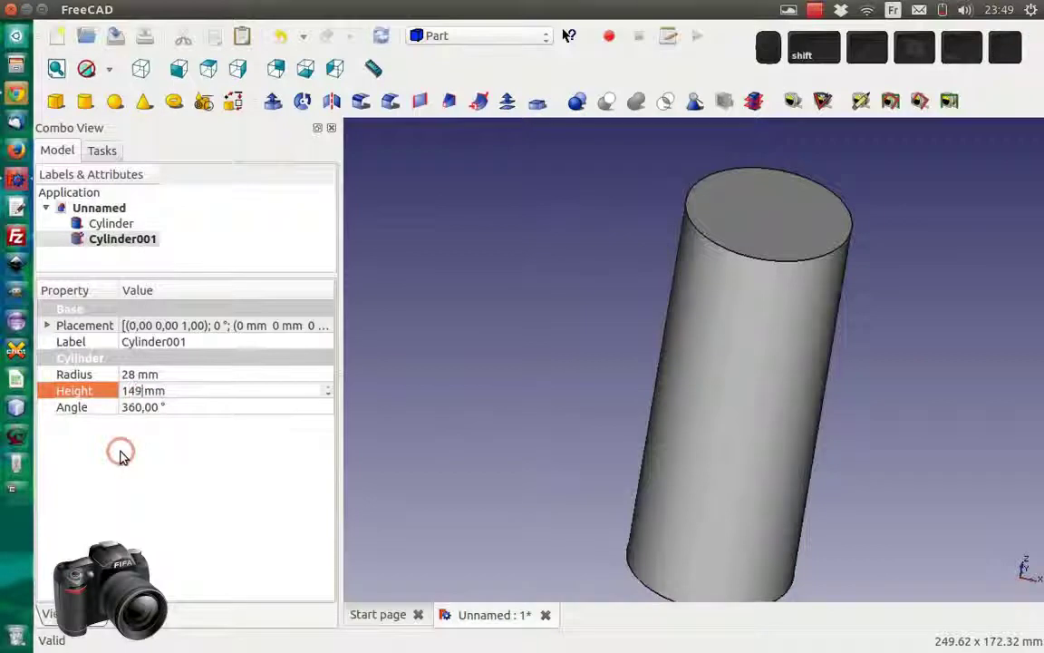
key("Return")
Raise Cylinder001 by setting its Placement Position z to 1 mm
scroll(696, 413, "down", 2)
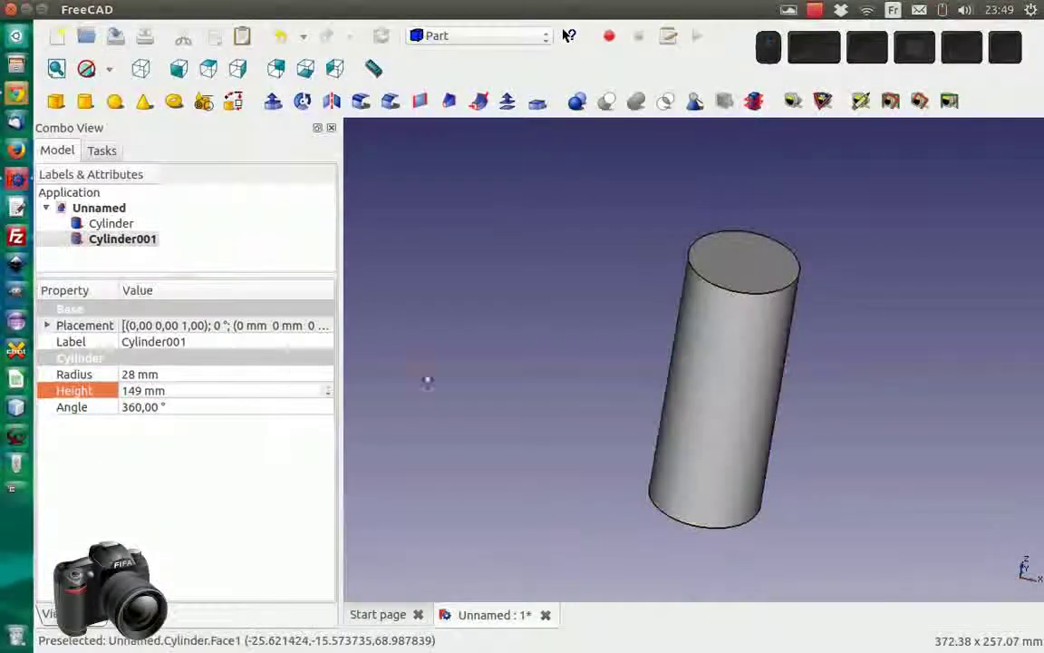
left_click(47, 325)
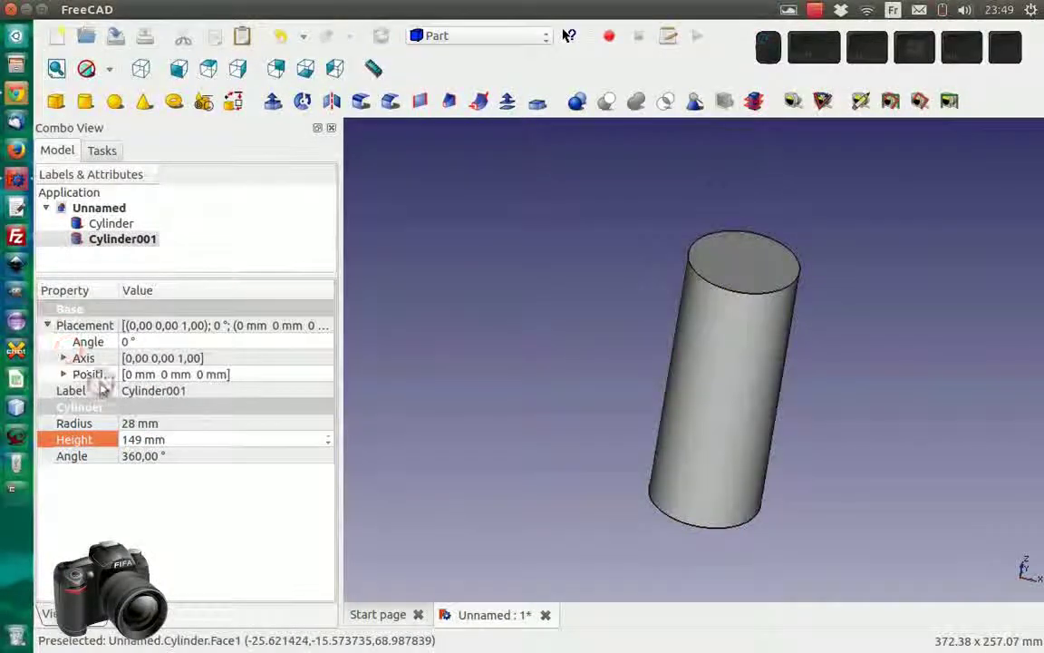
left_click(63, 374)
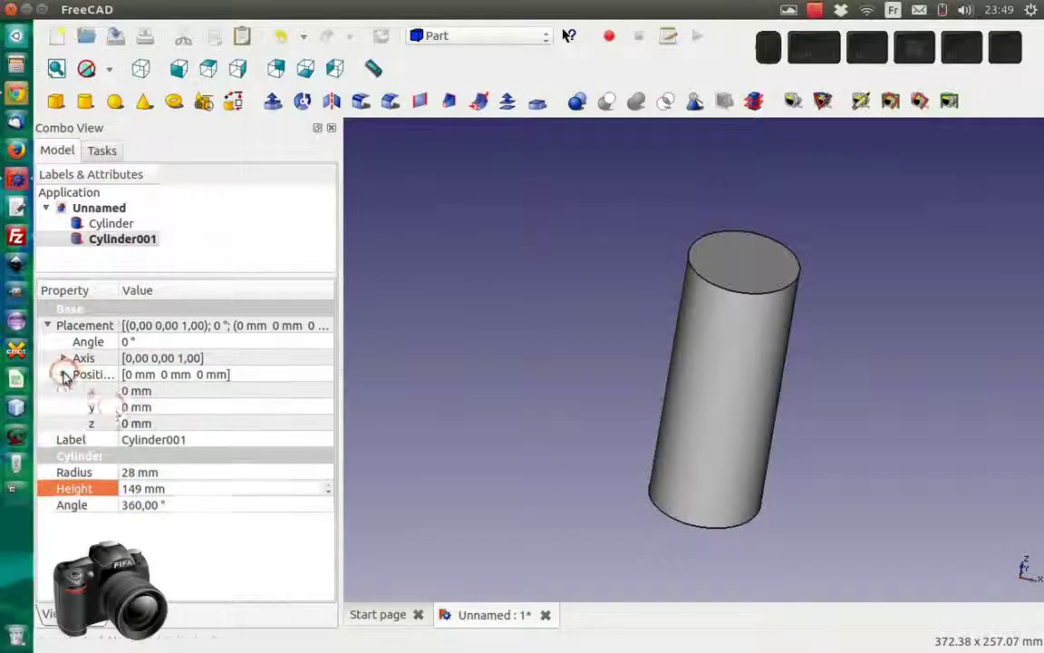
left_click(127, 423)
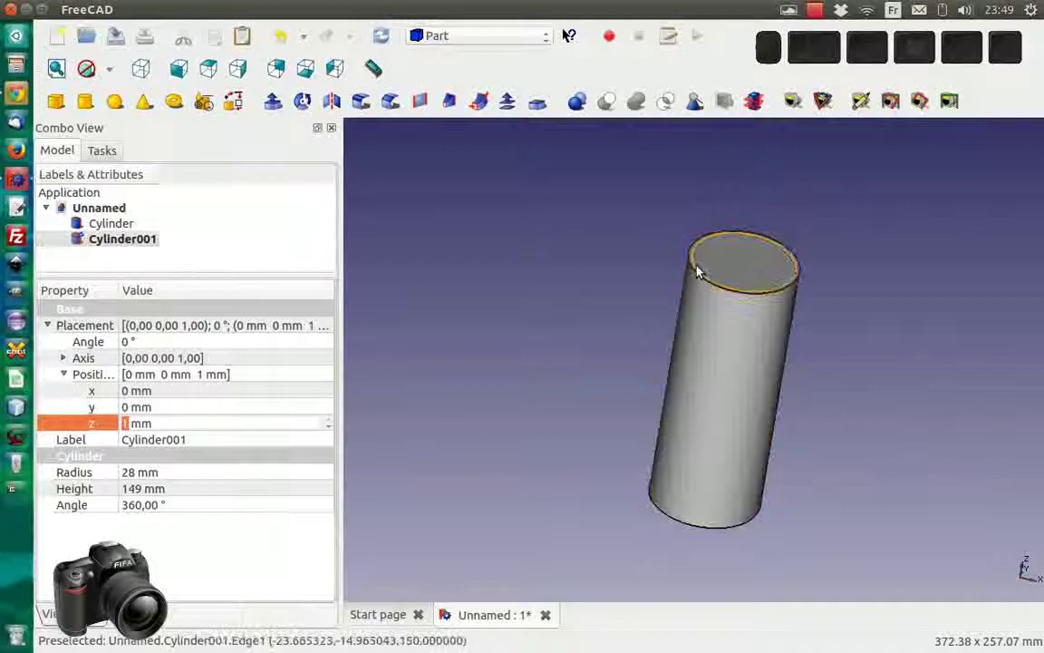
Subtract Cylinder001 from the outer cylinder with a Part Cut to hollow the tube
left_click(106, 228)
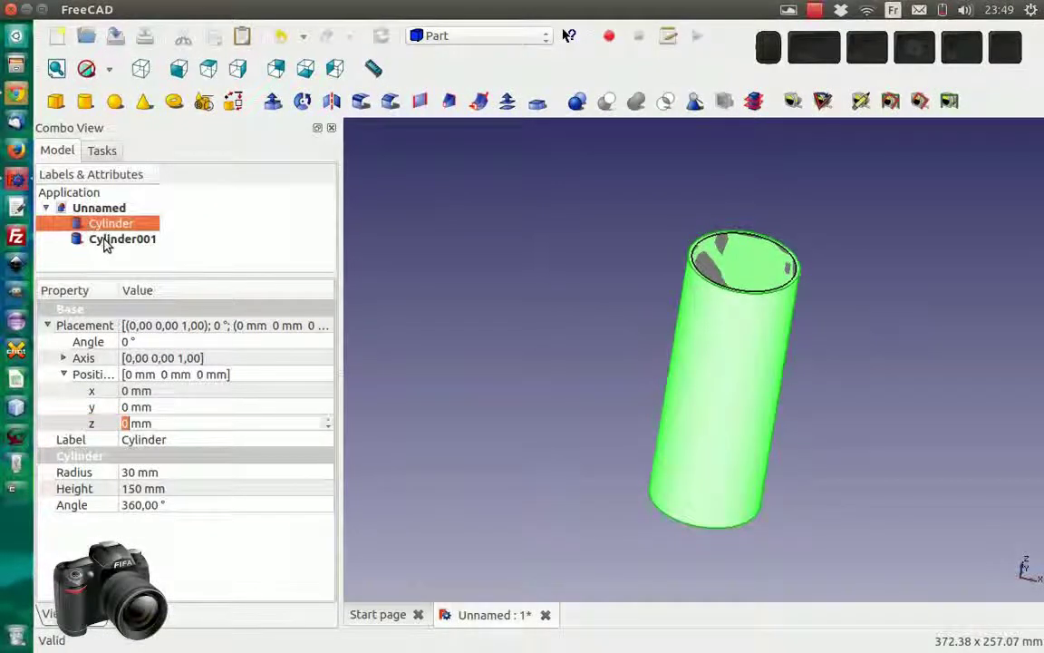
left_click(107, 239, "ctrl")
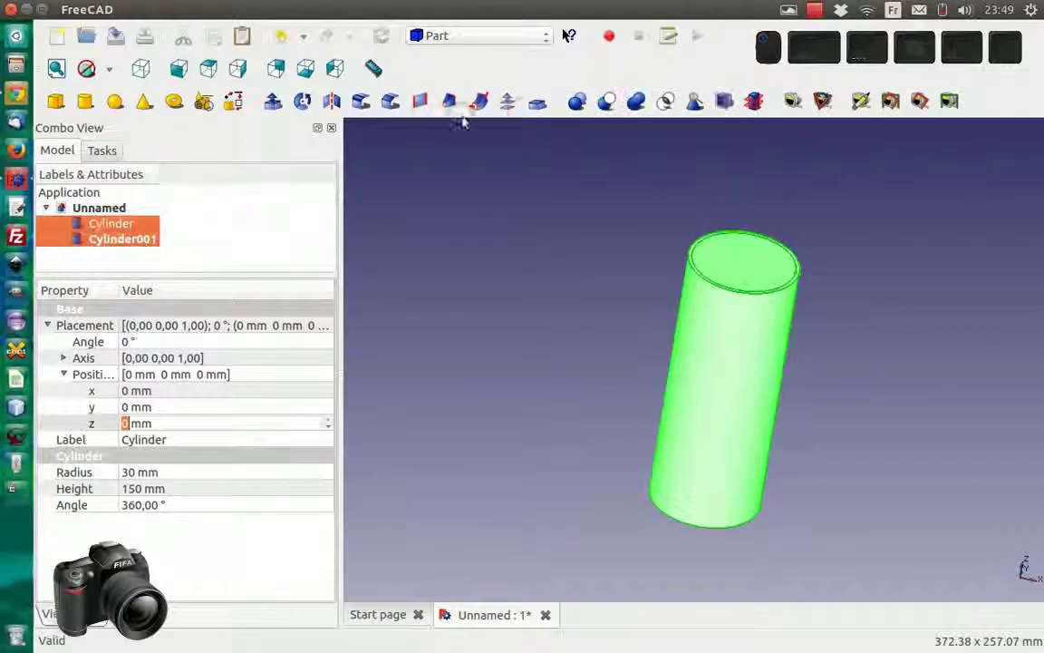
left_click(607, 102)
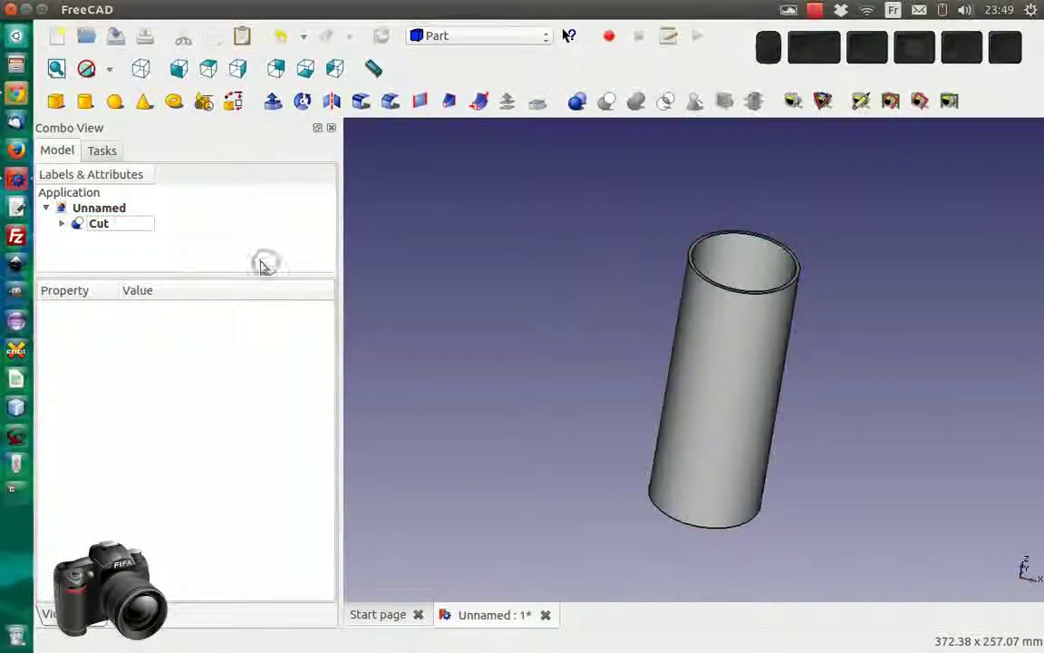
Rename the Cut result to Shell and deselect it
left_click(115, 225)
left_click(63, 407)
type("Shell")
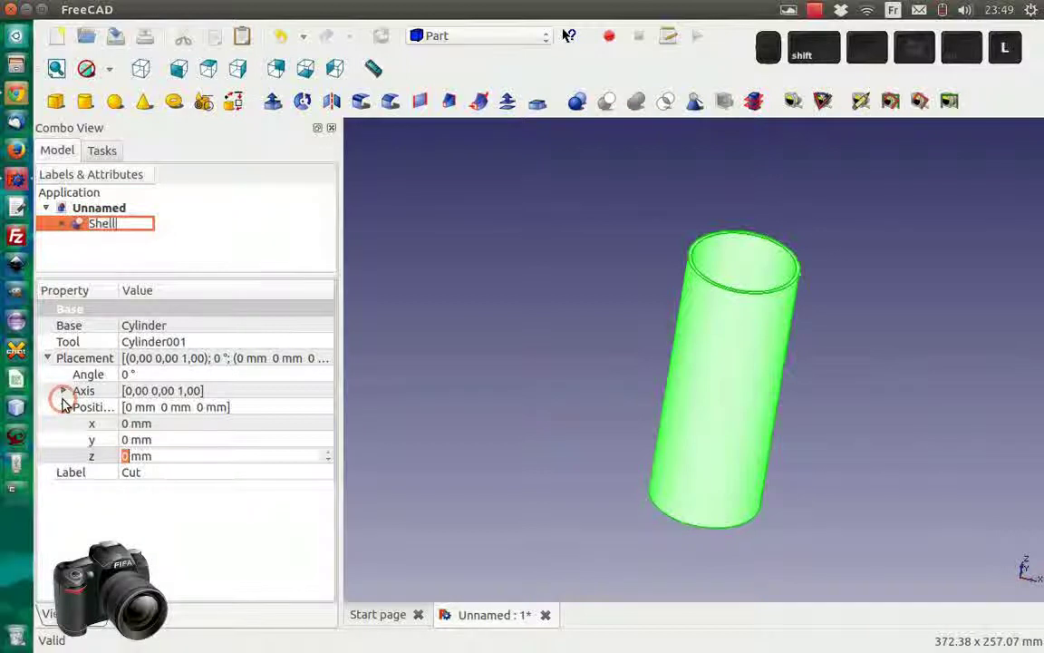
key("Return")
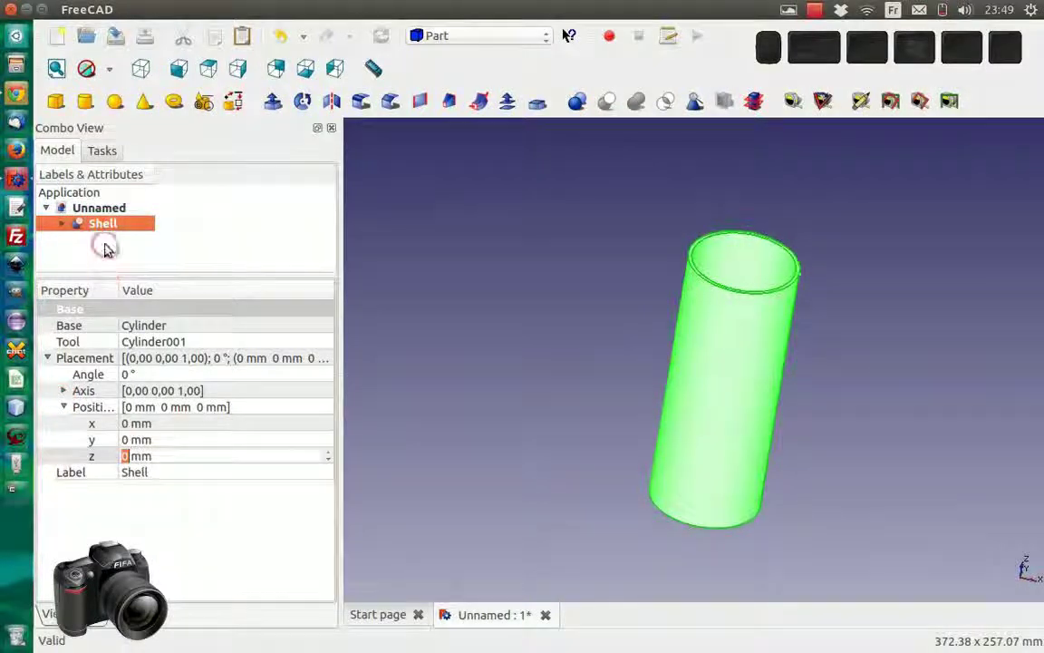
right_click(104, 229)
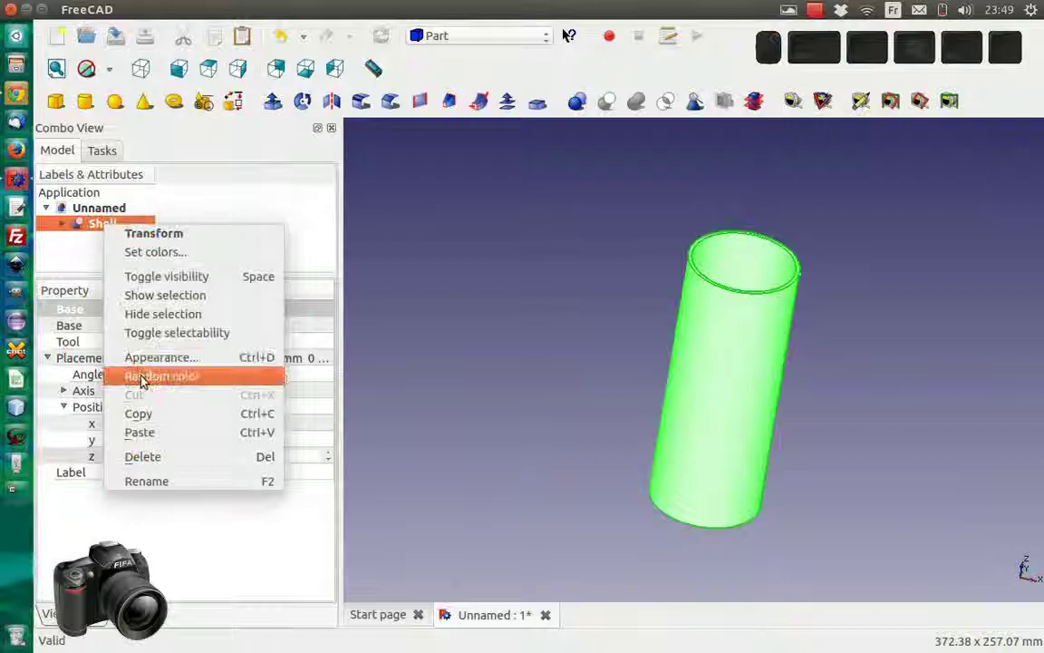
left_click(450, 372)
left_click(583, 368)
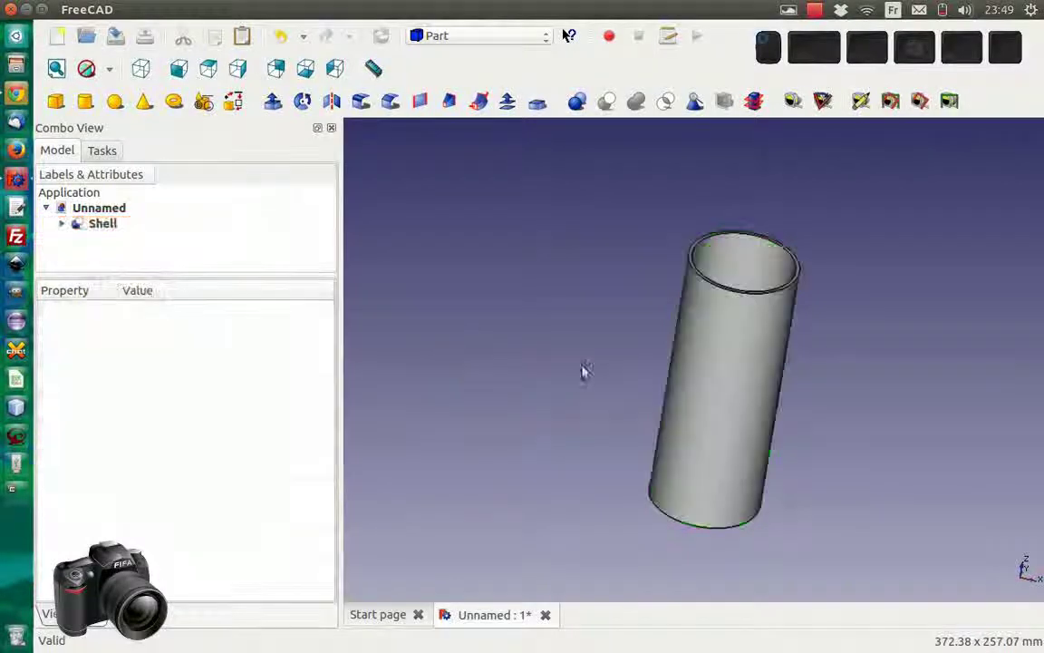
mouse_move(868, 396)
middle_mouse_down()
mouse_move(822, 490)
mouse_move(729, 450)
mouse_move(737, 469)
mouse_move(611, 373)
mouse_move(569, 251)
mouse_move(601, 350)
mouse_move(725, 346)
mouse_move(690, 415)
mouse_move(623, 310)
mouse_move(718, 294)
mouse_move(673, 366)
mouse_move(555, 366)
middle_mouse_up()
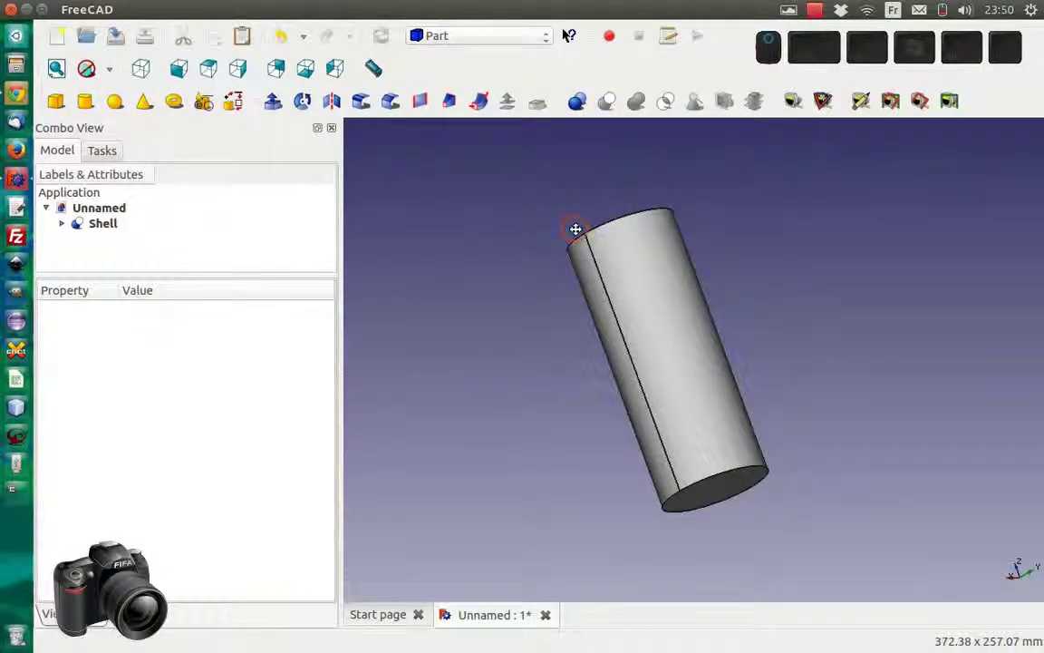
mouse_move(576, 229)
middle_mouse_down()
mouse_move(659, 240)
mouse_move(529, 215)
mouse_move(711, 310)
middle_mouse_up()
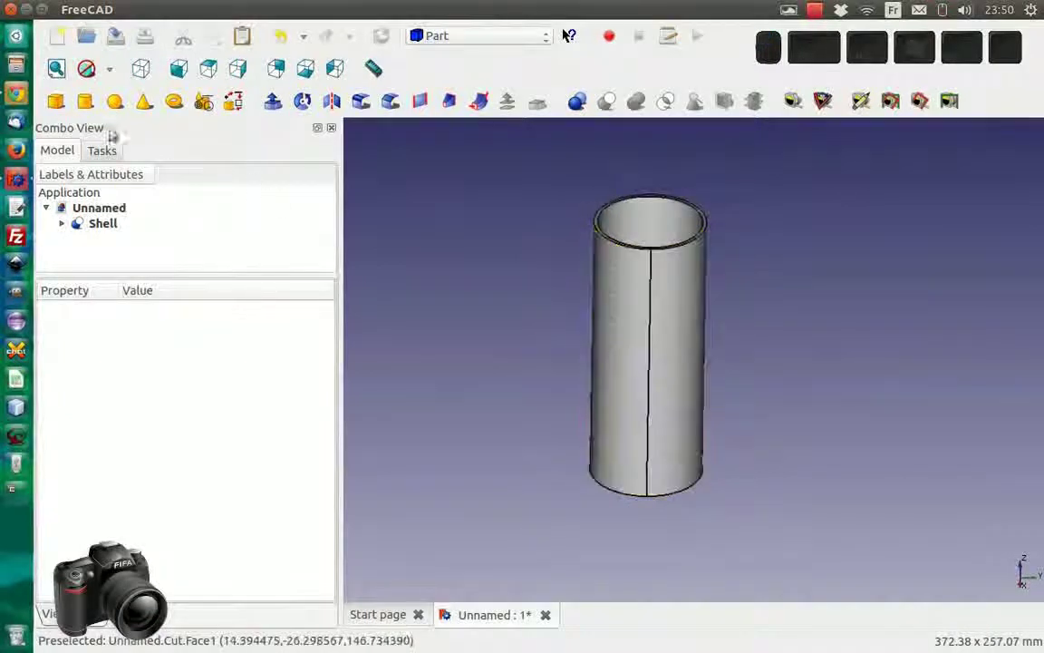
Add a 10 mm Part cube and set its position to x 22, y -5, z 5 mm
left_click(56, 101)
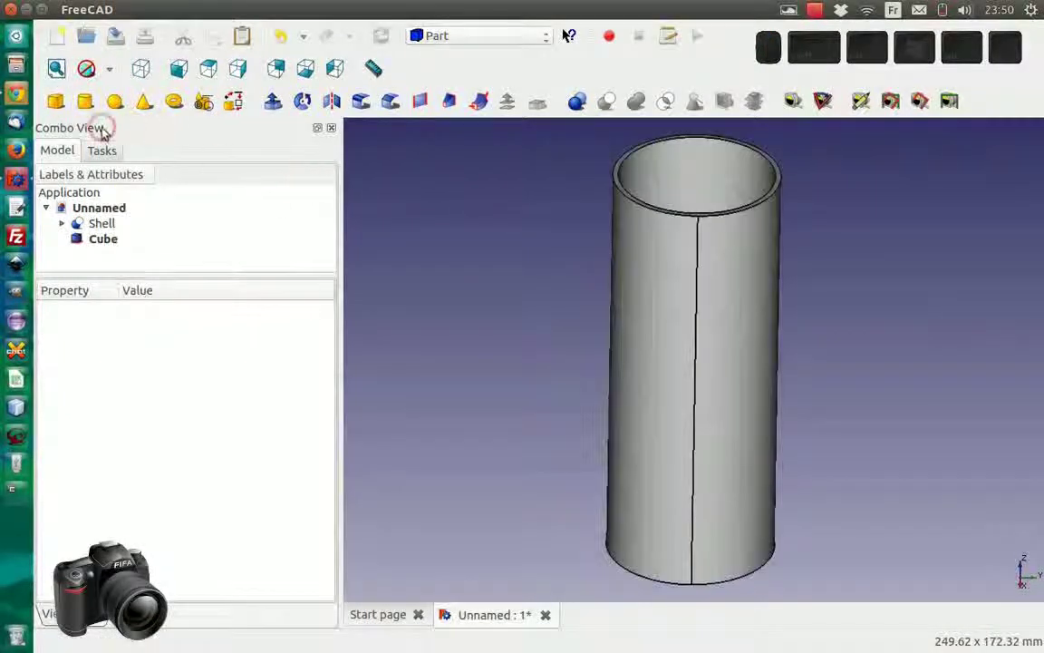
left_click(100, 238)
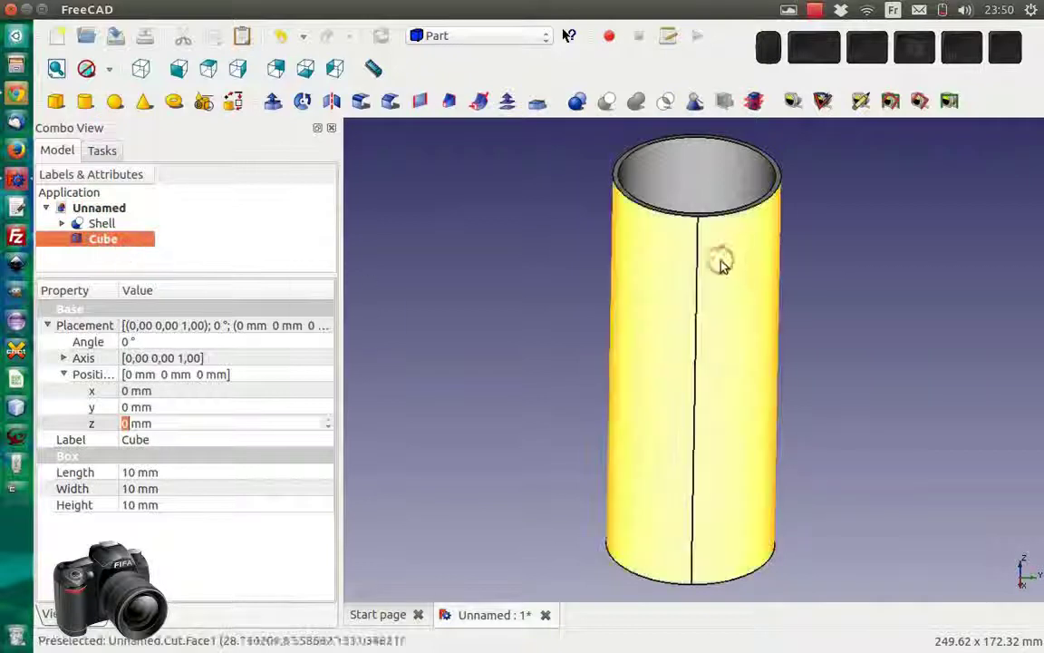
mouse_move(718, 233)
middle_mouse_down()
mouse_move(703, 299)
mouse_move(713, 306)
middle_mouse_up()
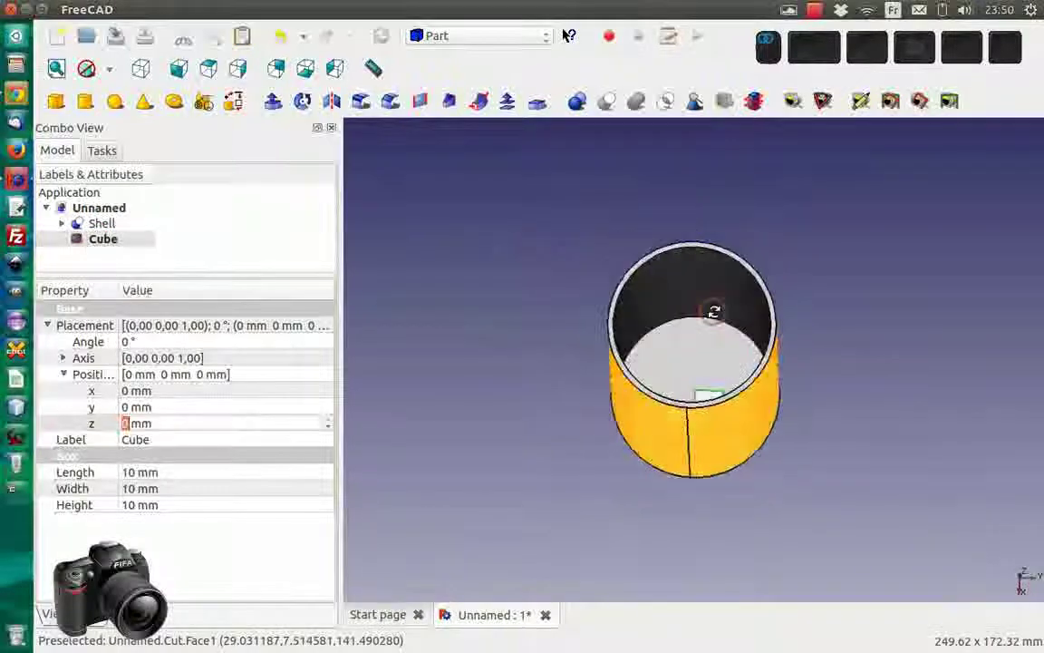
left_click(134, 393)
type("7")
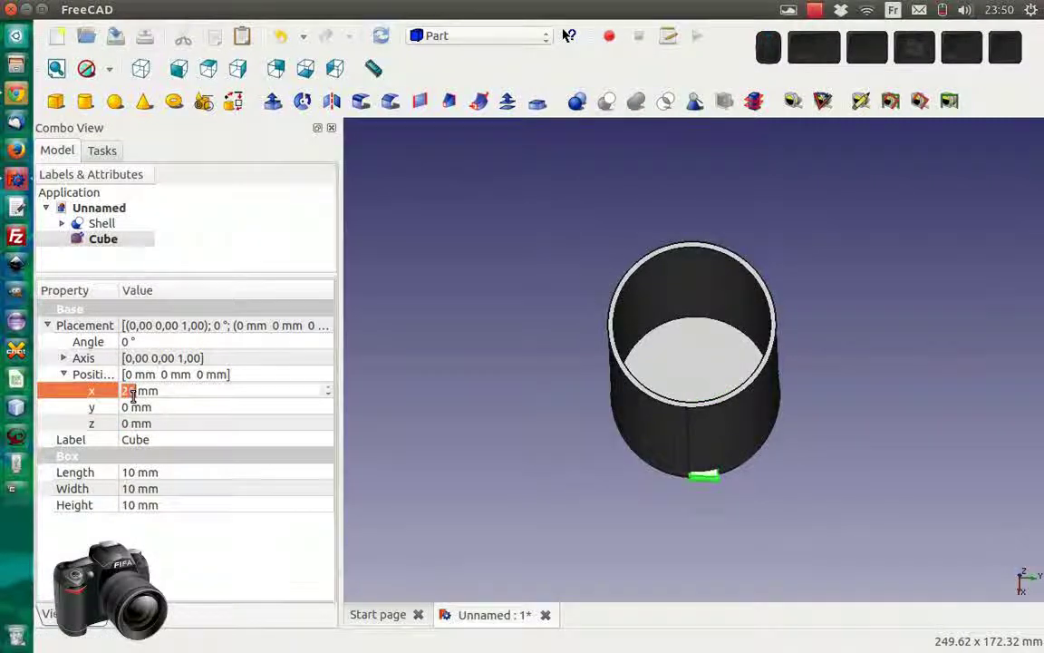
left_click(136, 408)
type("-5")
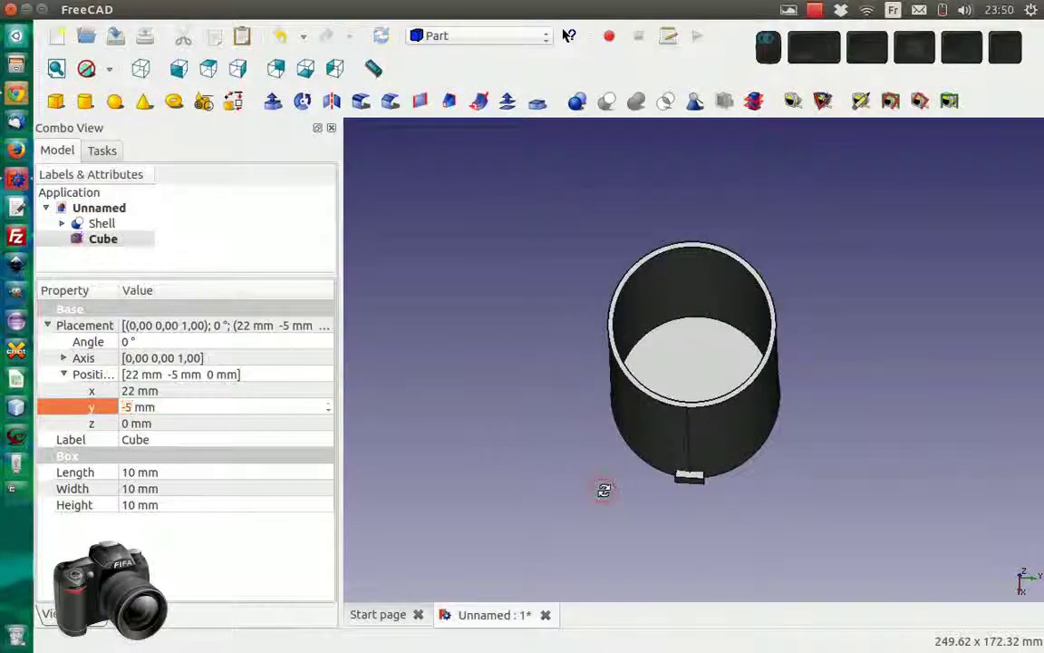
middle_click_drag(604, 490, 601, 432)
left_click(136, 424)
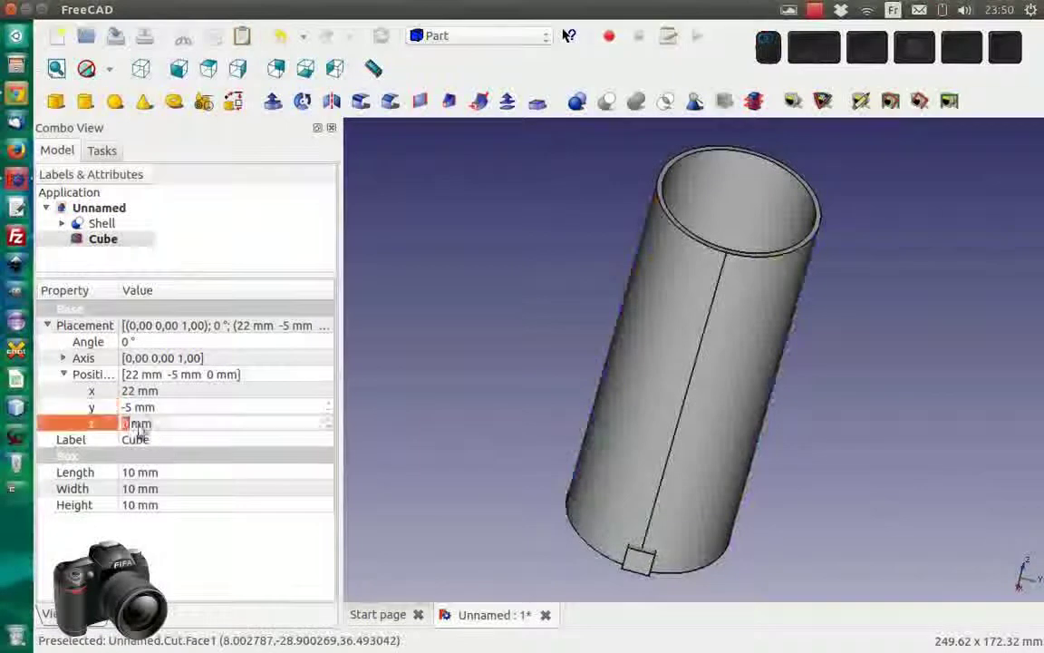
type("5")
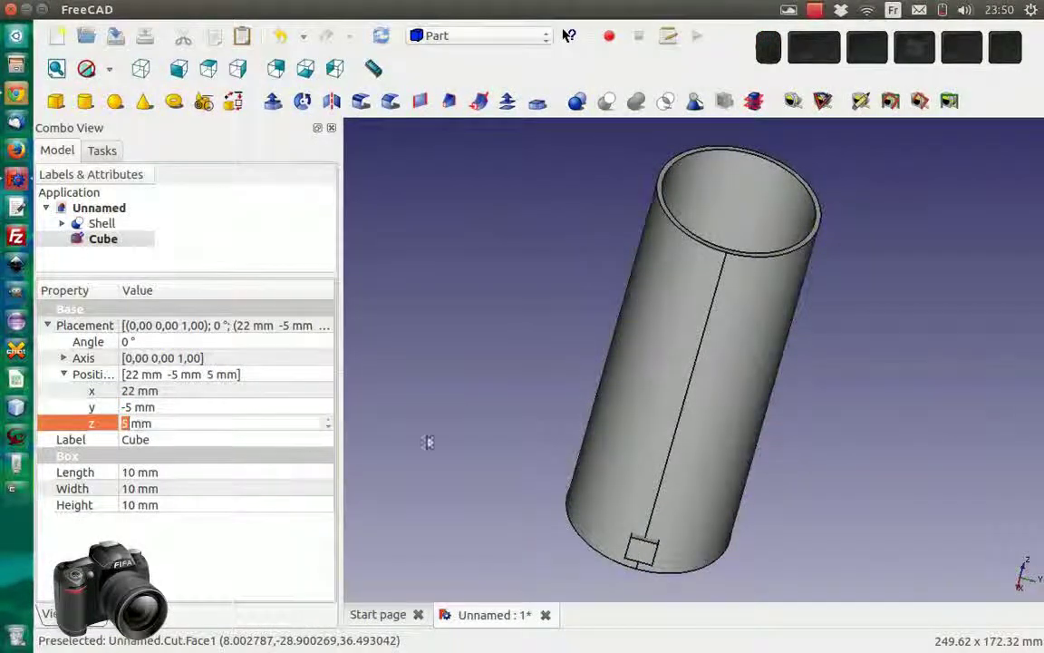
scroll(640, 554, "up", 5)
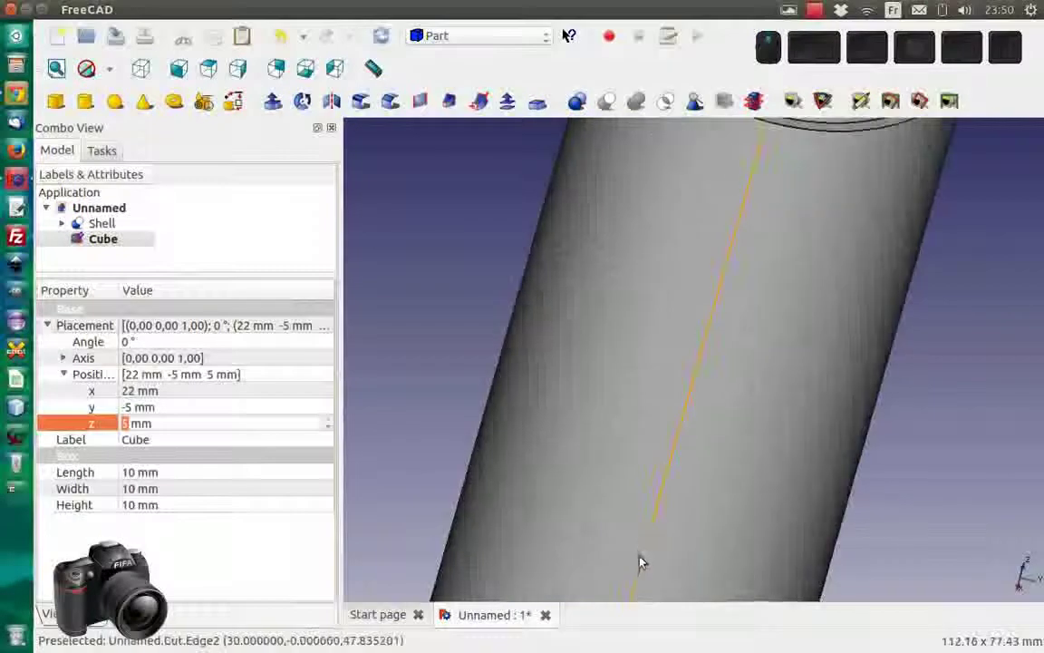
mouse_move(634, 544)
middle_mouse_down()
mouse_move(701, 460)
mouse_move(670, 345)
middle_mouse_up()
scroll(702, 462, "up", 3)
scroll(673, 432, "up", 2)
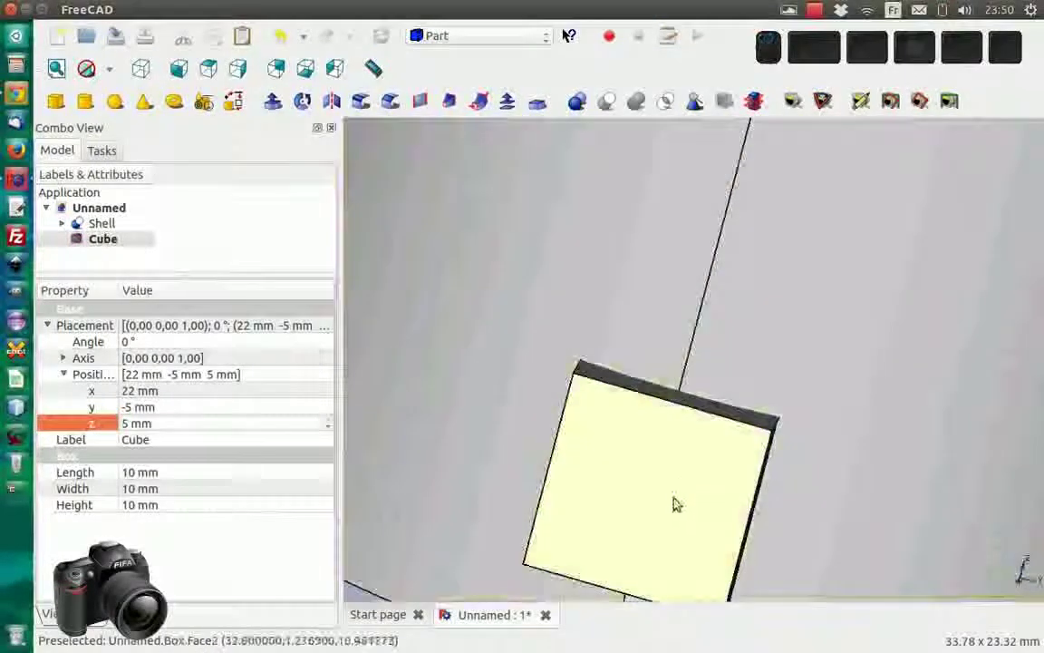
middle_click_drag(673, 502, 687, 291)
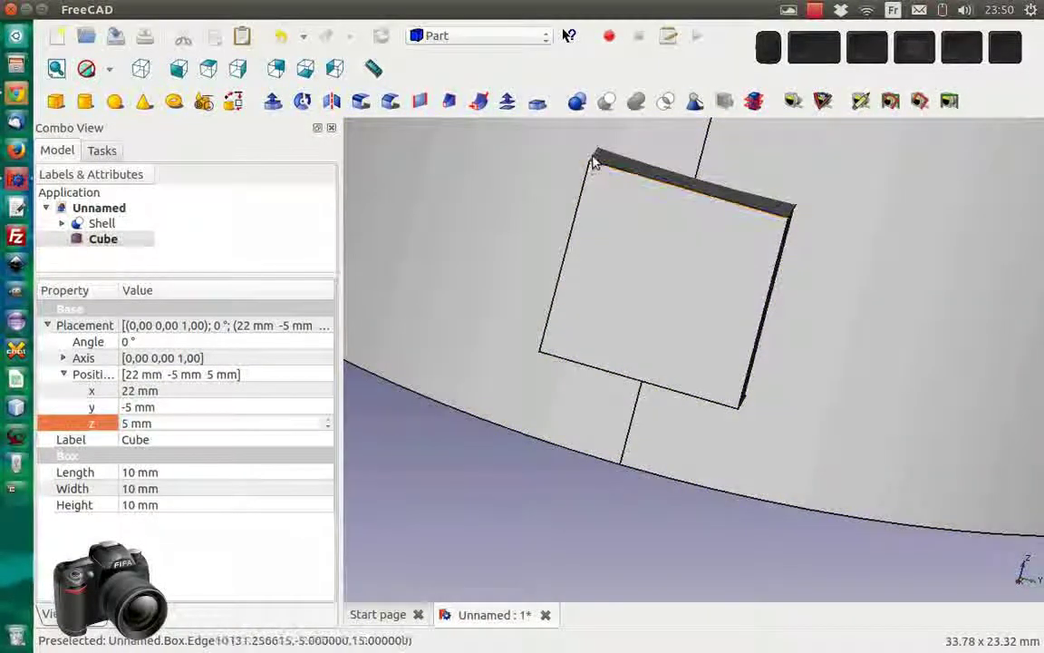
left_click(592, 160)
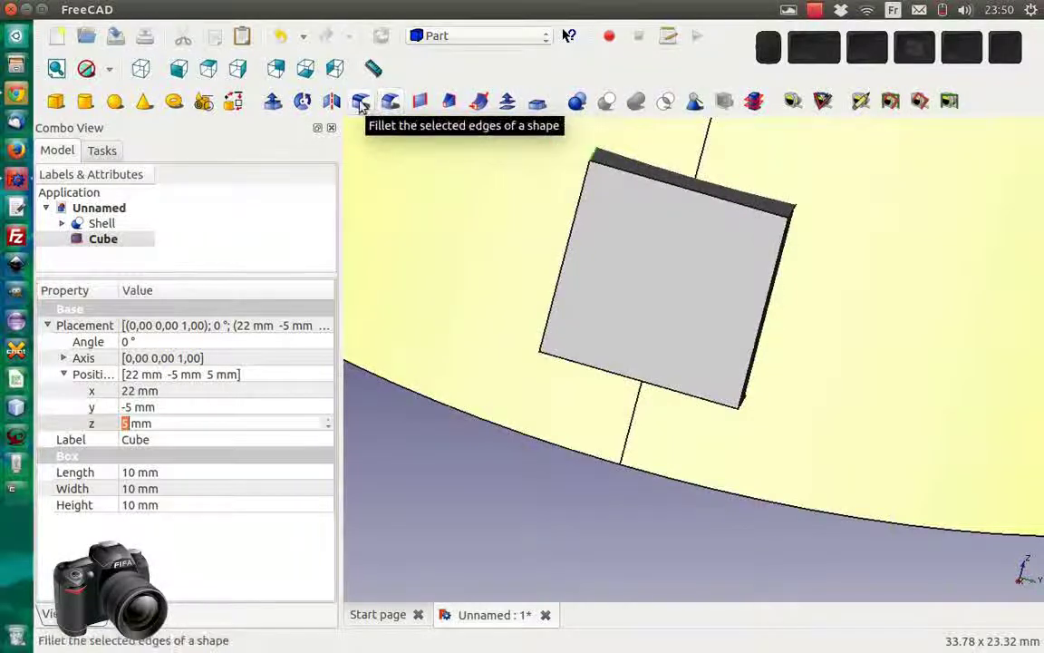
Fillet the cube's four edges Edge9–Edge12 with a 2.5 mm radius
left_click(360, 102)
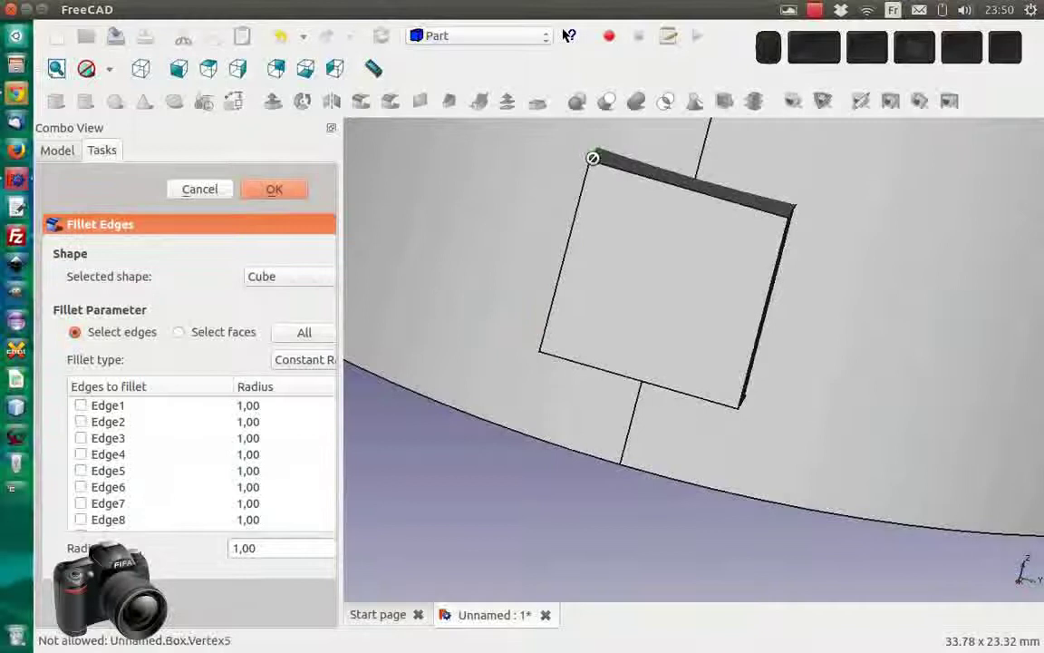
left_click(792, 214)
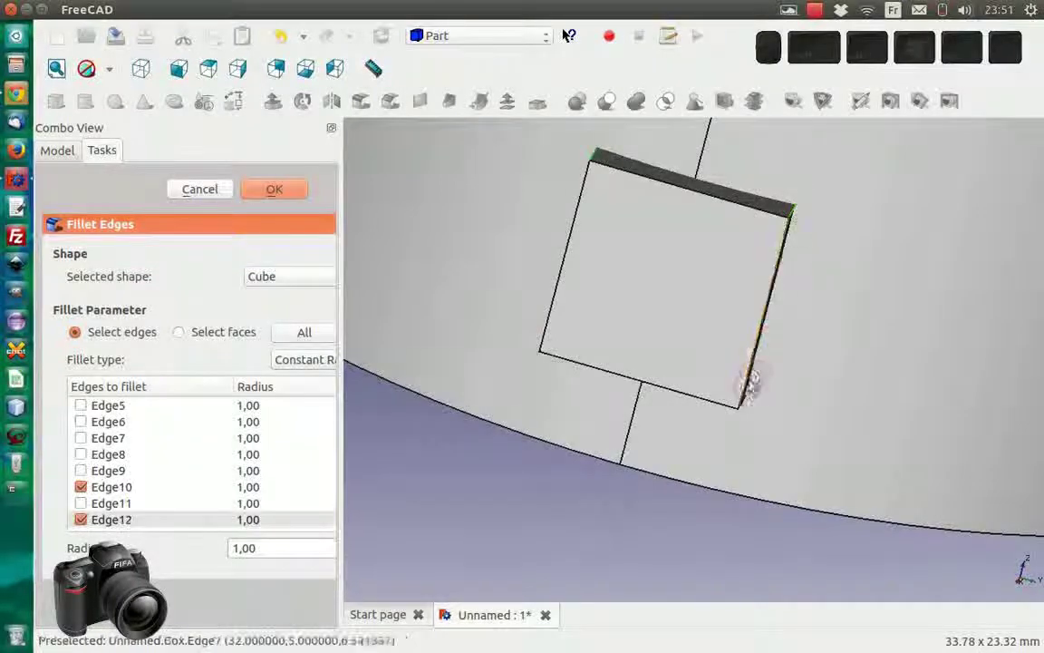
middle_click_drag(746, 426, 751, 377)
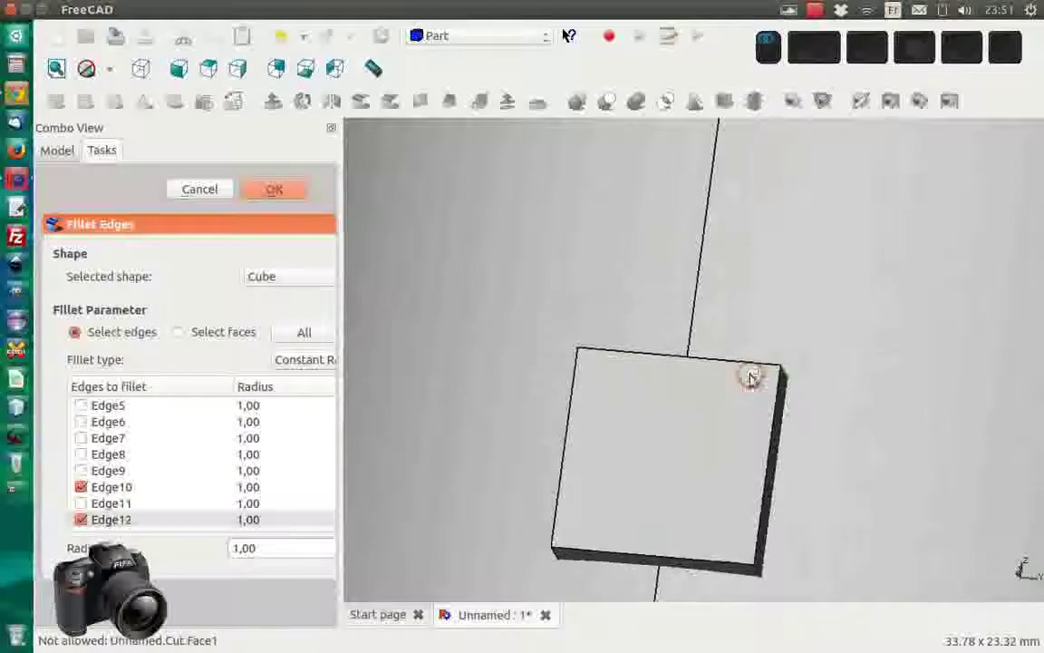
left_click(761, 574)
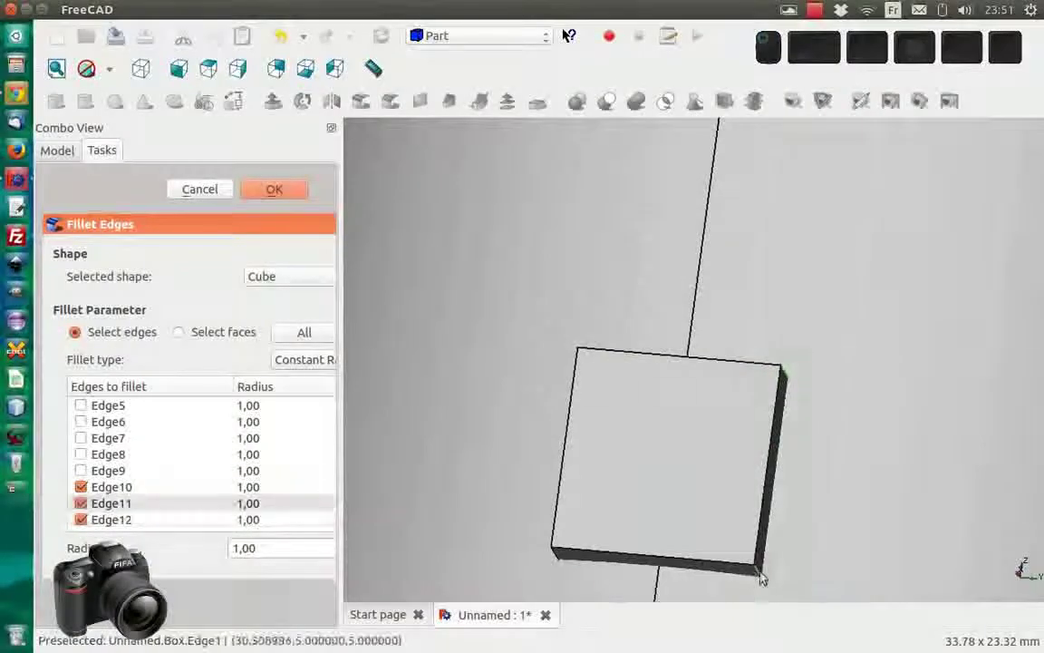
left_click(553, 555)
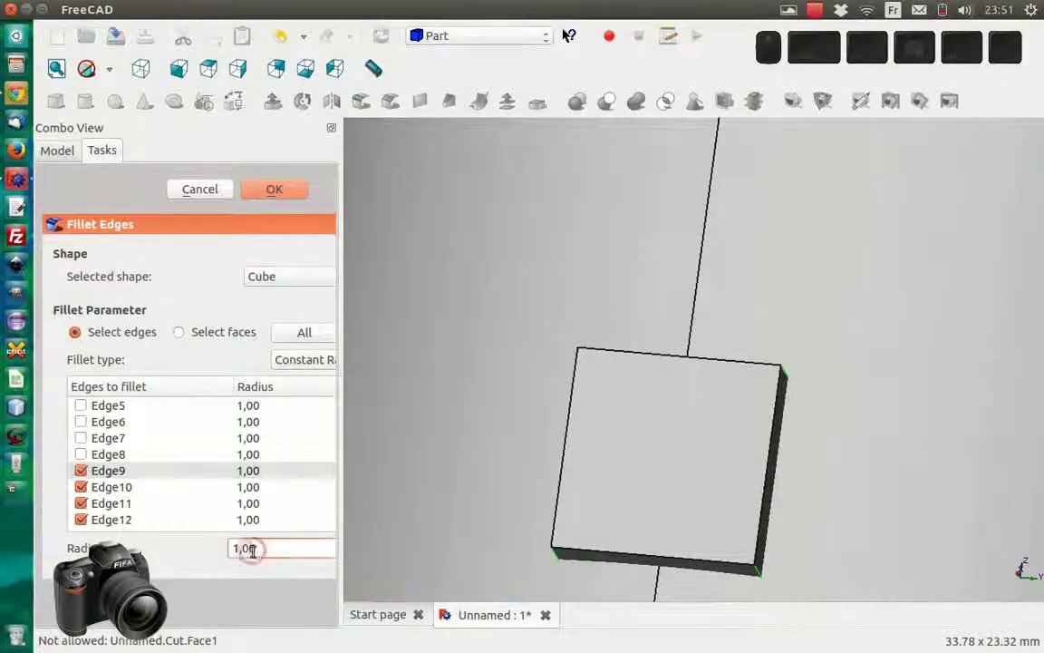
scroll(253, 550, "up", 3)
scroll(256, 549, "up", 10)
scroll(256, 550, "up", 1)
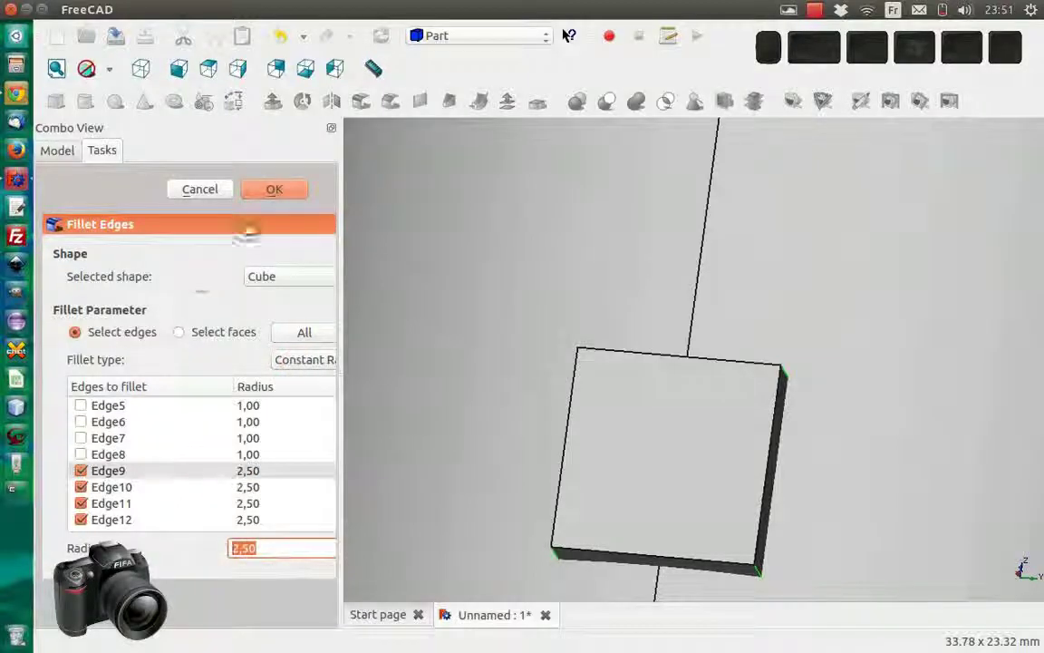
left_click(265, 191)
Select Fillet in the Model tree and rename it to 'Hole' with F2
scroll(635, 448, "down", 1)
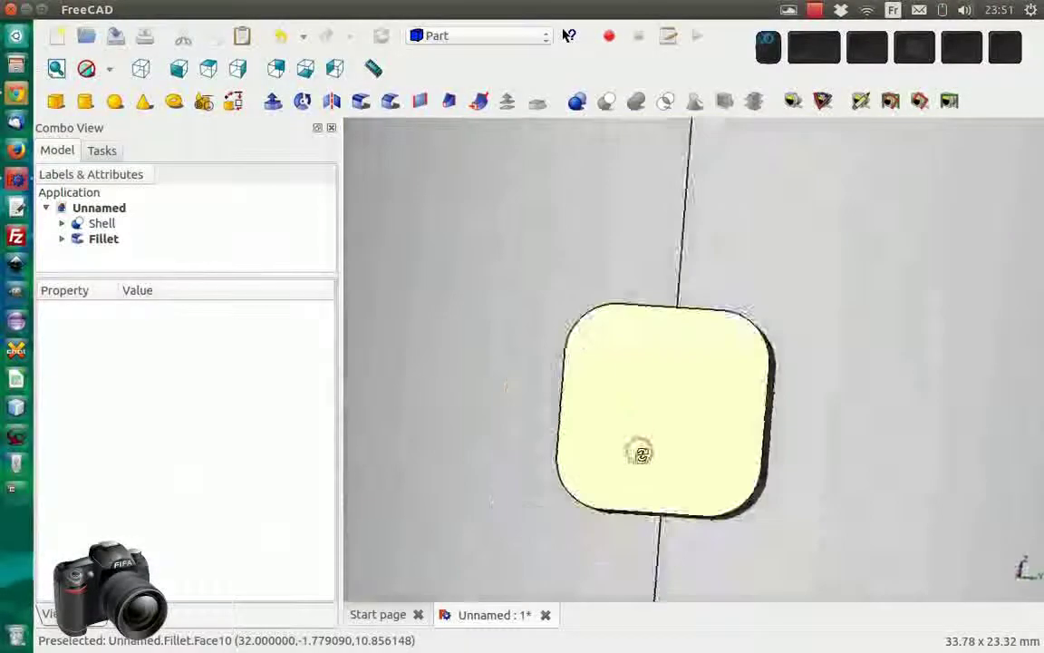
scroll(643, 458, "down", 2)
scroll(629, 354, "down", 3)
mouse_move(629, 345)
middle_mouse_down()
mouse_move(629, 366)
mouse_move(615, 350)
middle_mouse_up()
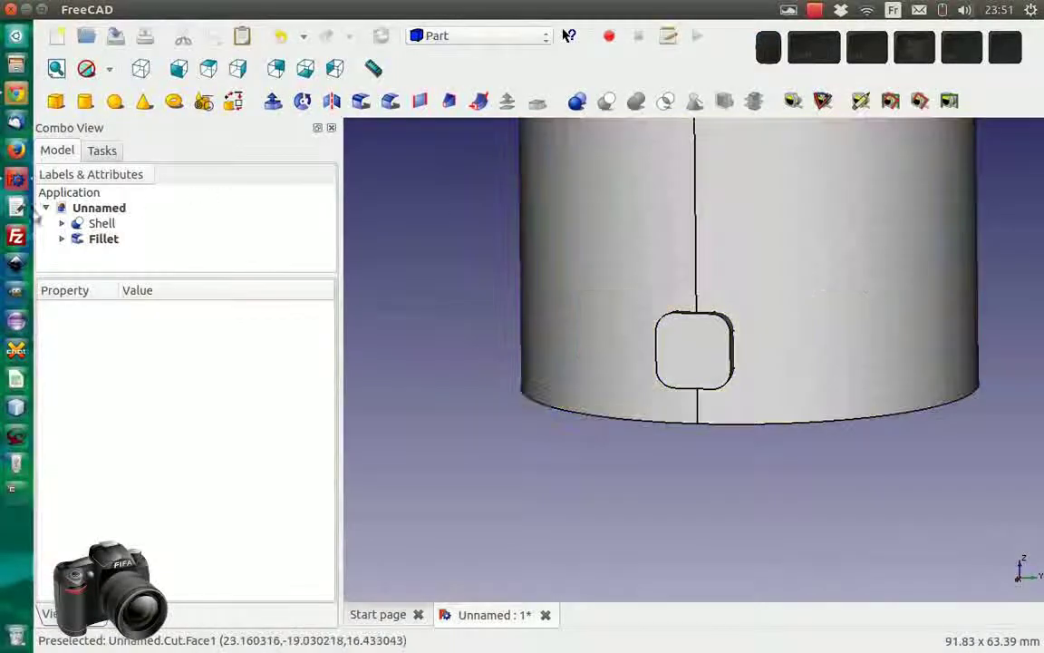
left_click(98, 241)
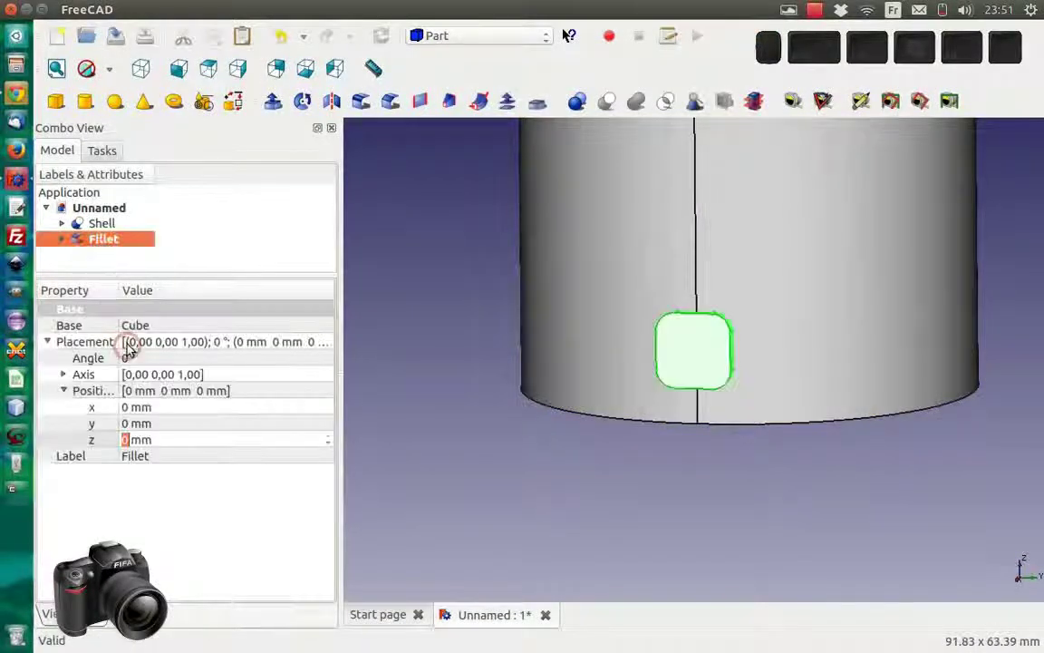
key("F2")
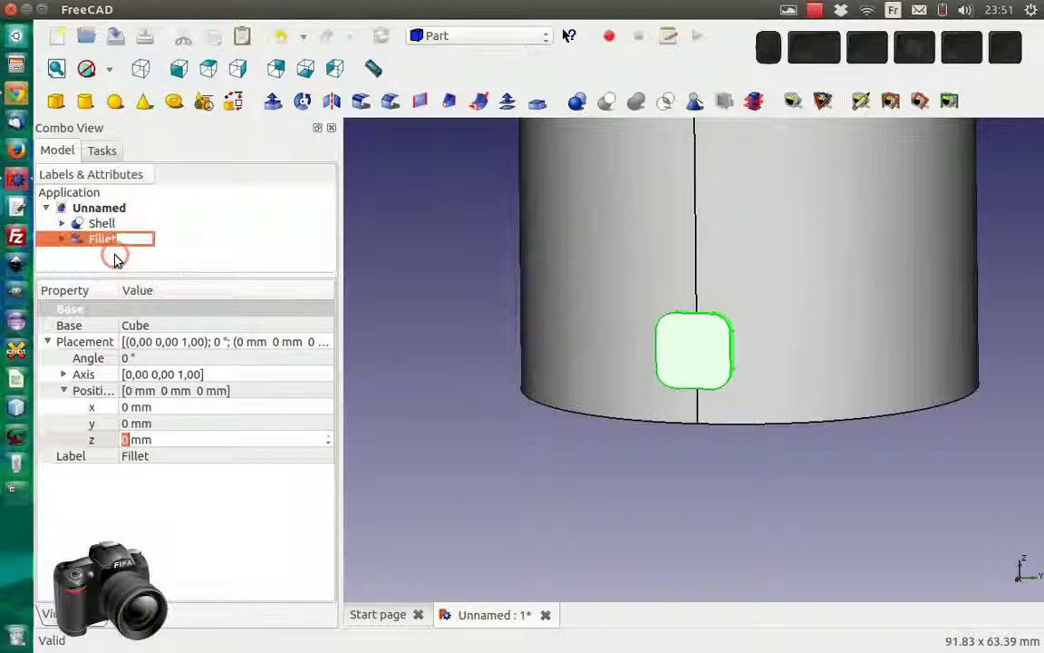
type("Hole")
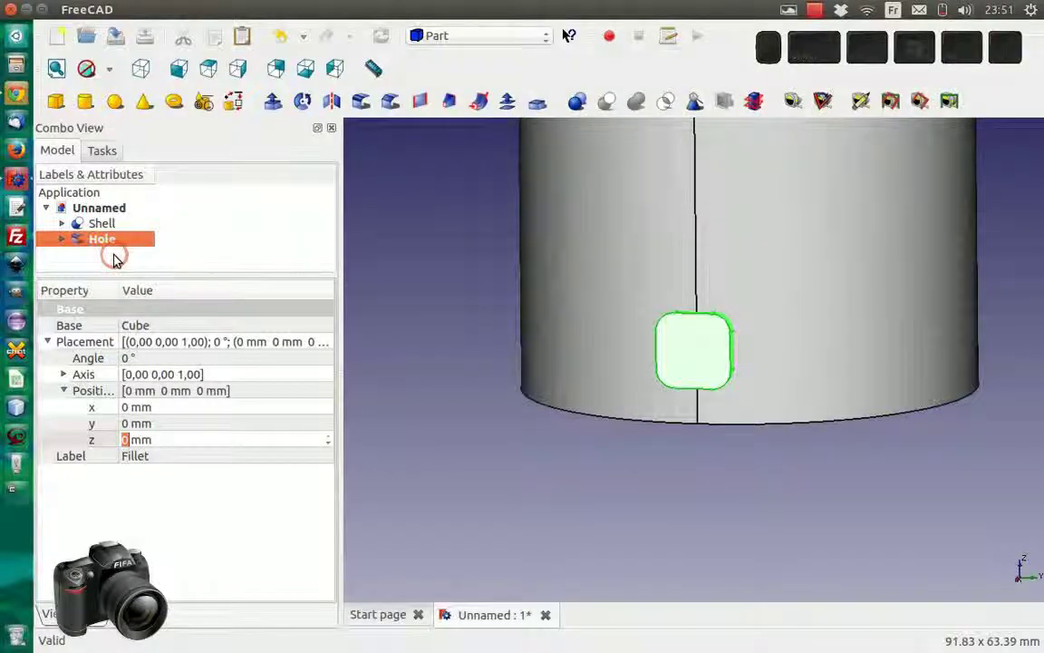
key("Return")
Switch to the Draft workbench and move its modification toolbar onto its own row
left_click(435, 36)
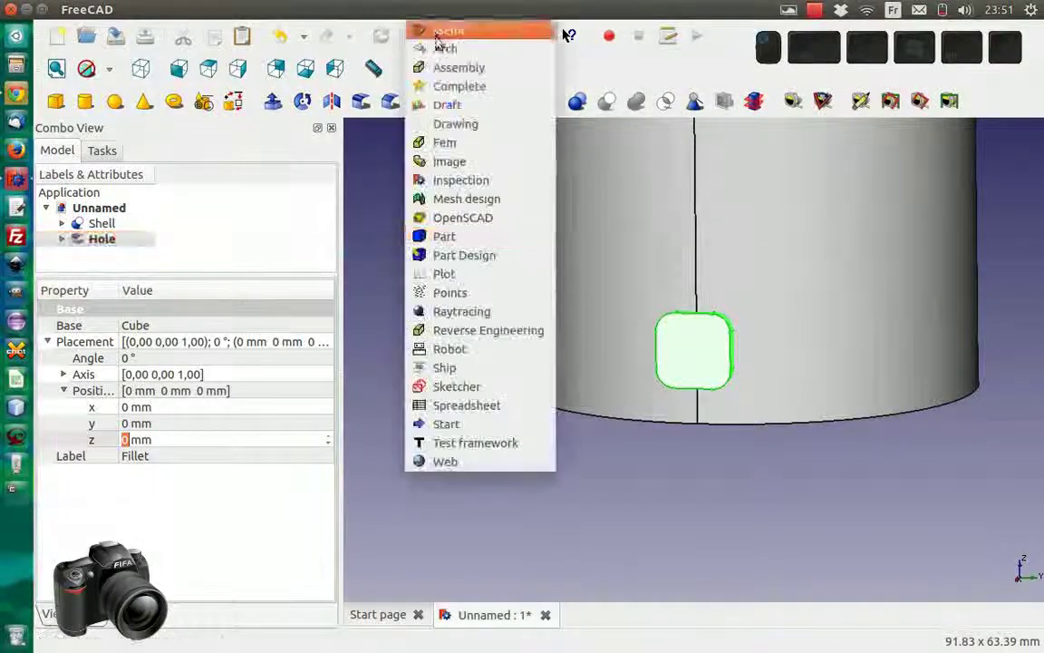
left_click(444, 103)
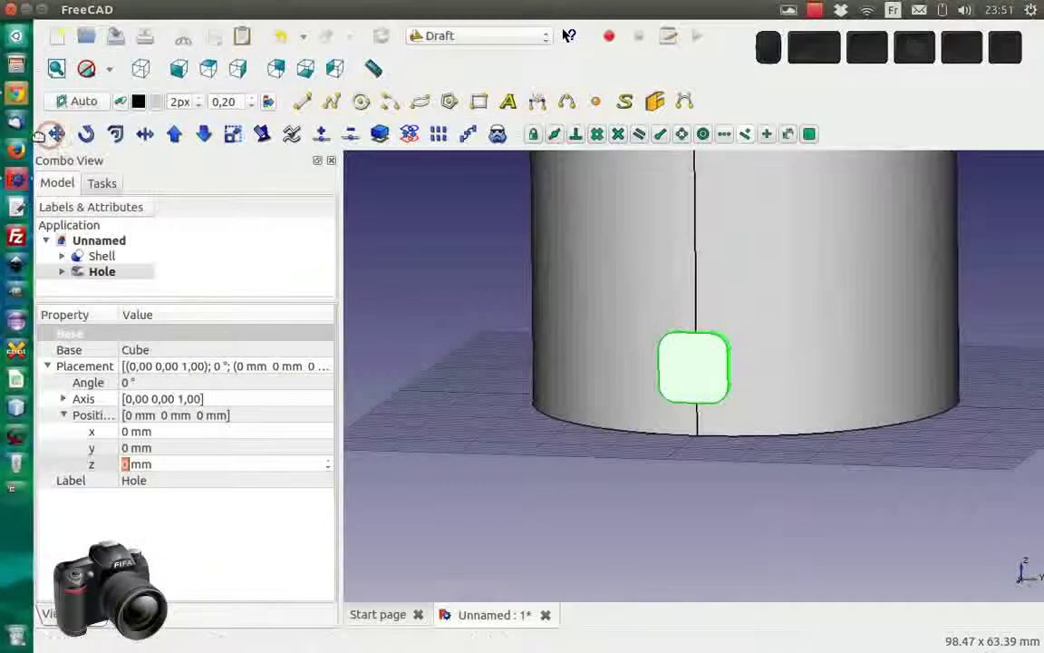
left_click_drag(40, 134, 689, 103)
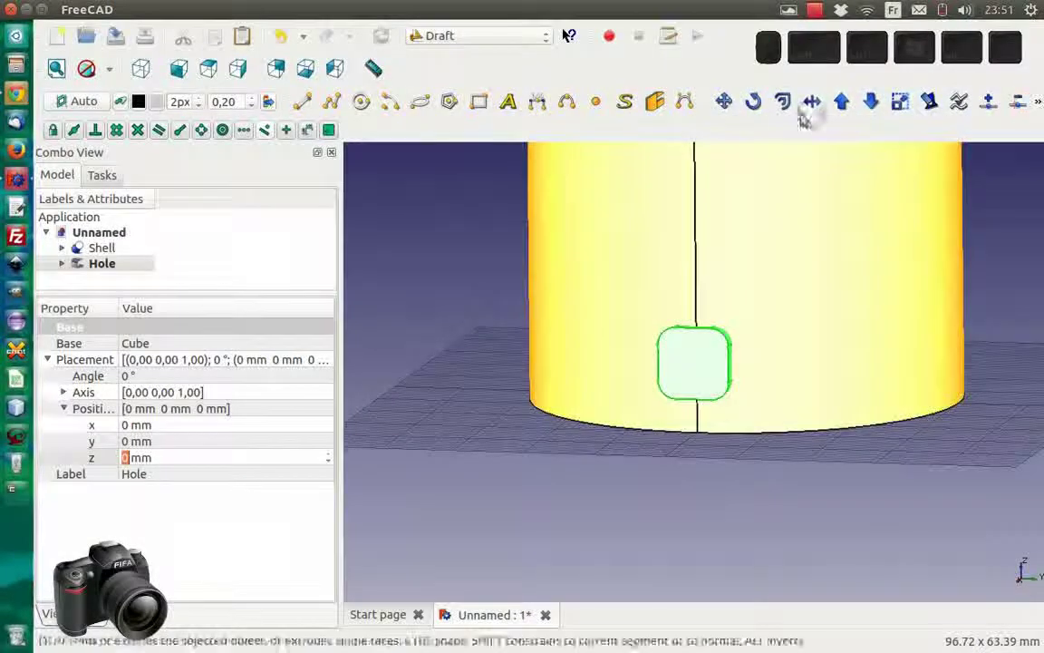
mouse_move(707, 103)
left_mouse_down()
mouse_move(476, 149)
mouse_move(378, 145)
left_mouse_up()
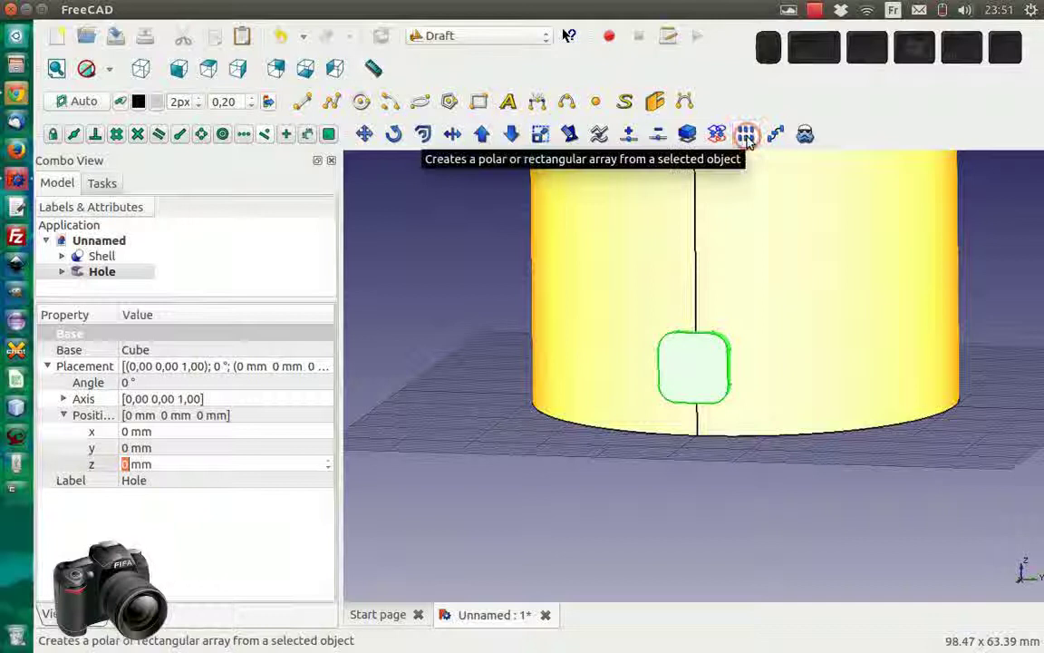
Make Hole a polar Array, set its copy count, and view the ring around the cylinder
left_click(746, 135)
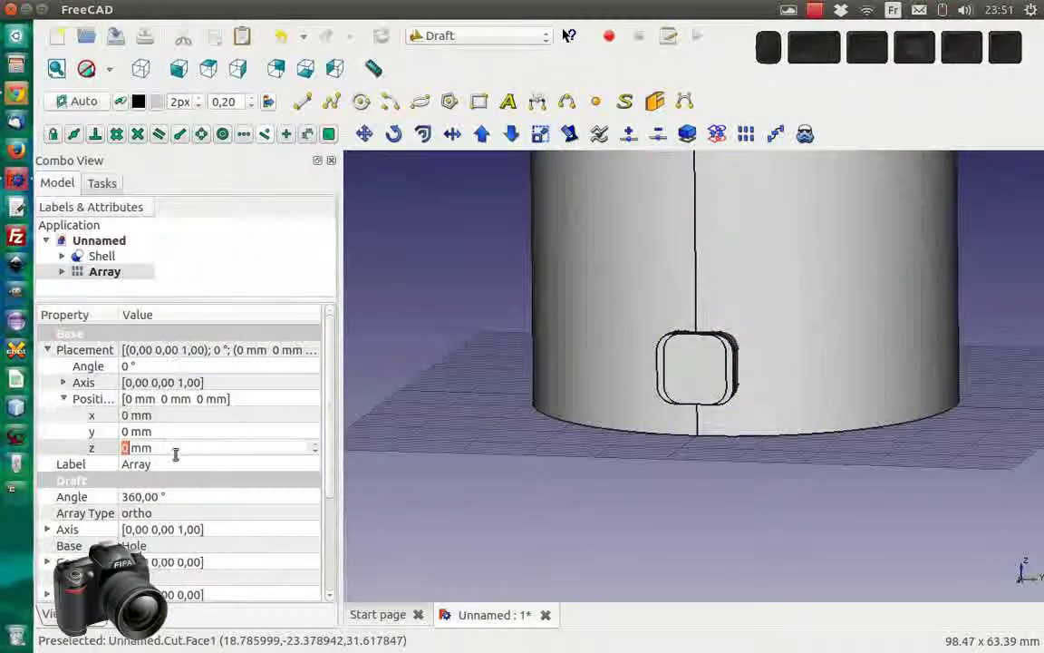
left_click(140, 514)
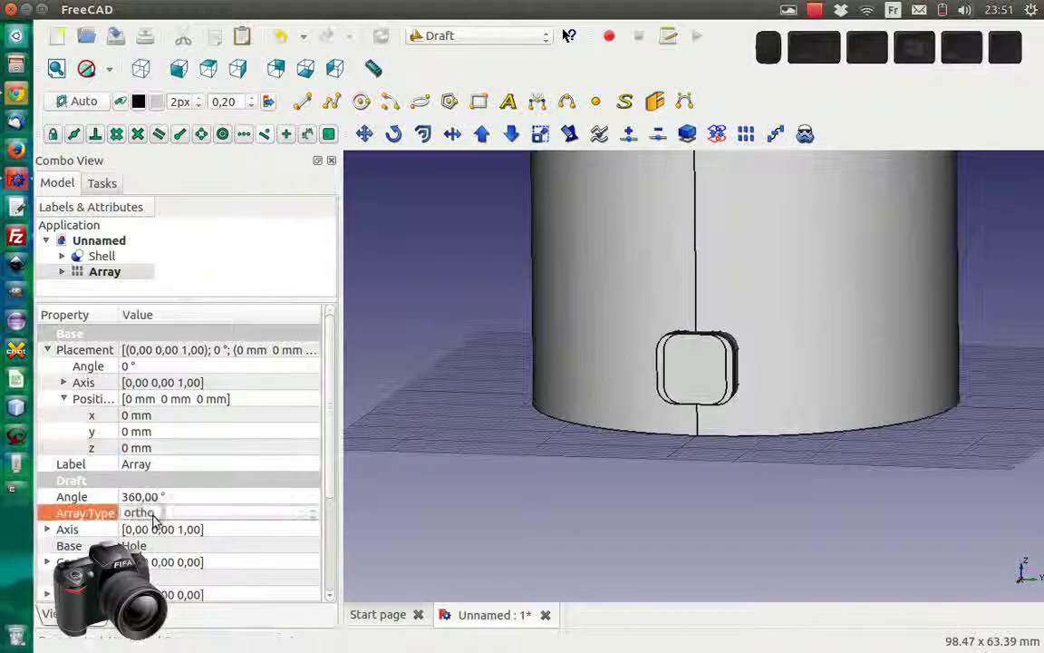
left_click(161, 532)
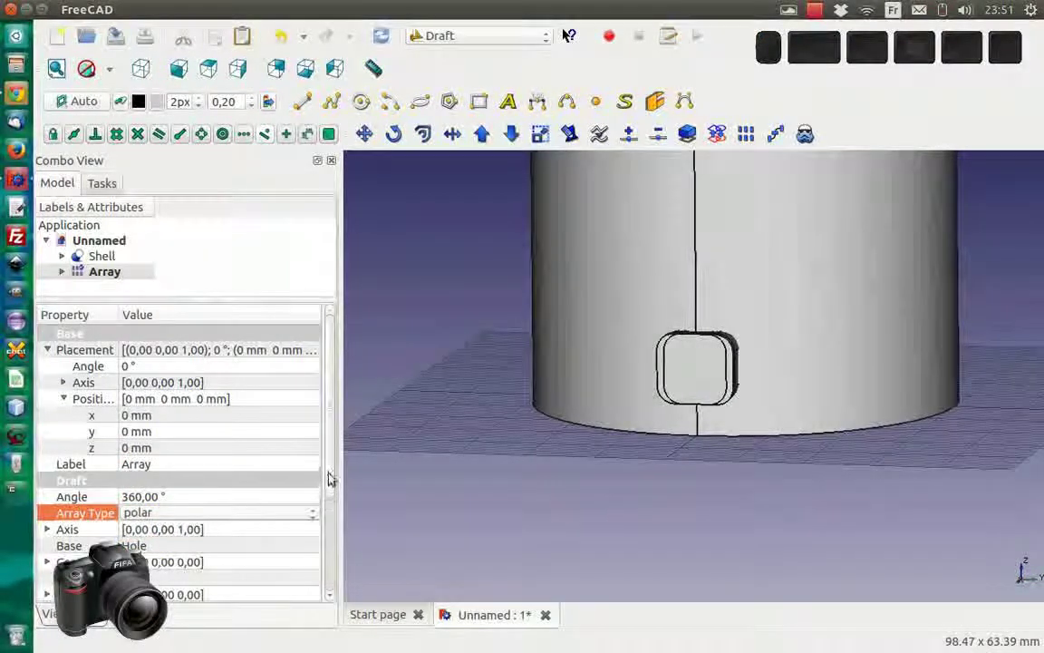
left_click_drag(329, 477, 327, 535)
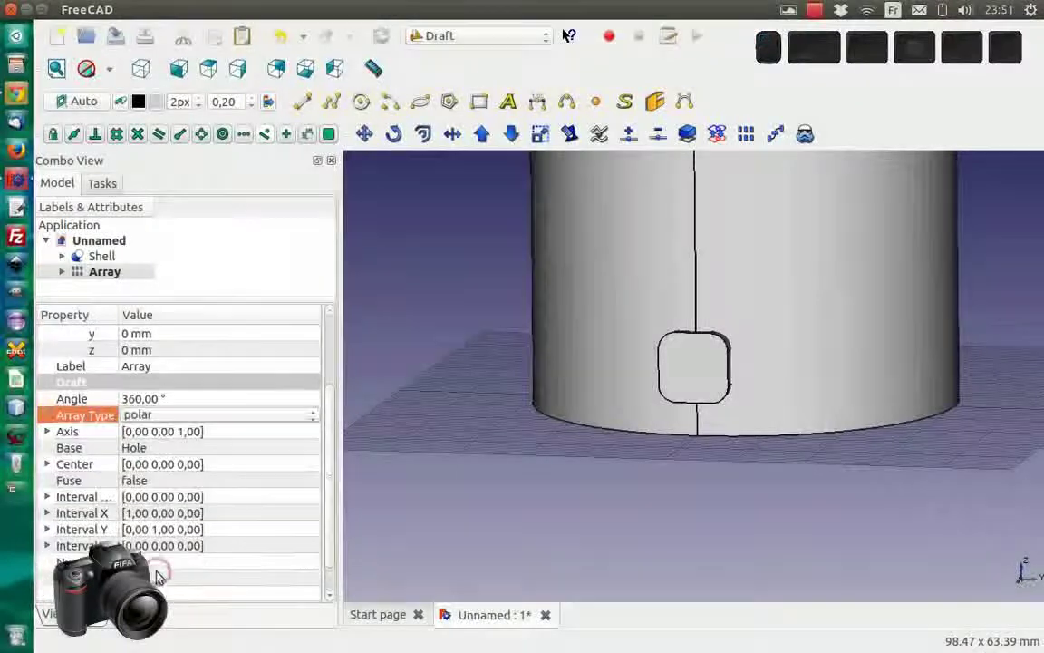
left_click(153, 563)
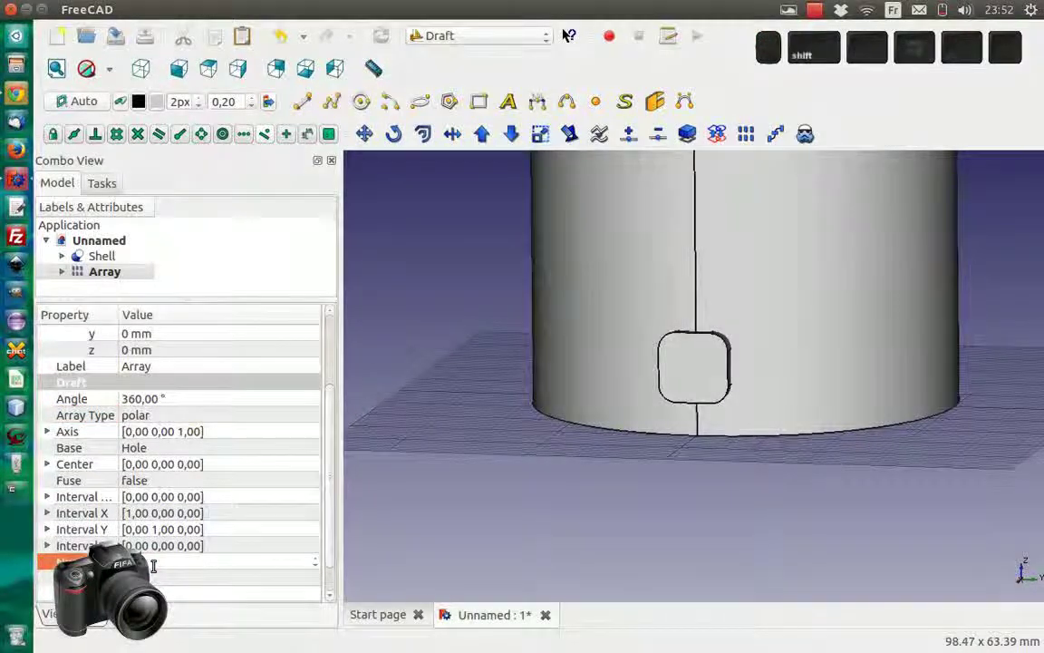
key("Return")
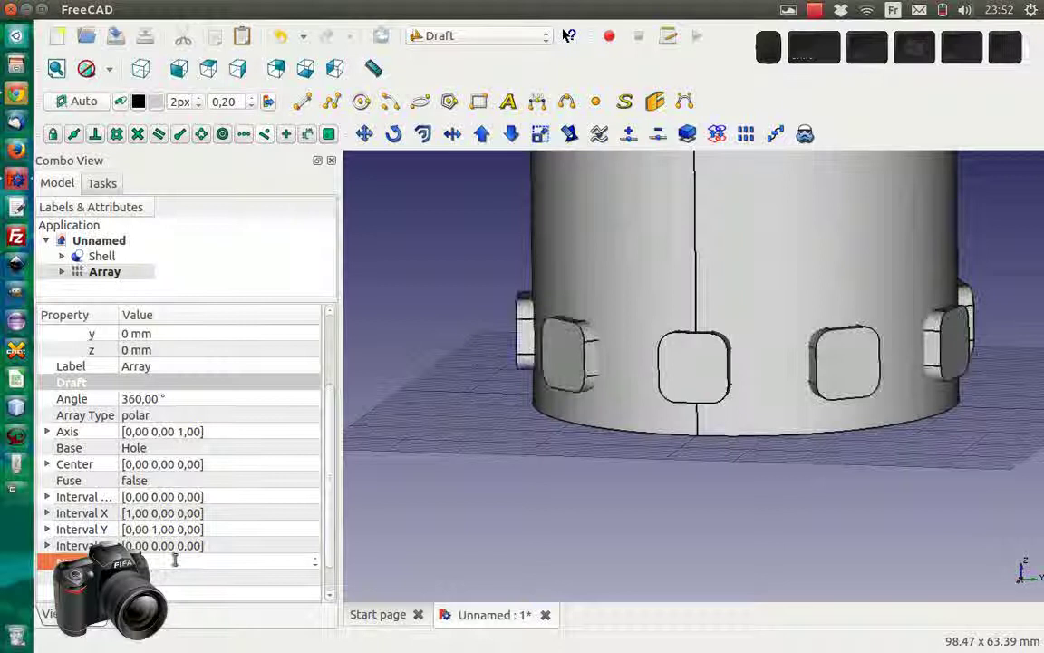
middle_click_drag(633, 340, 660, 438)
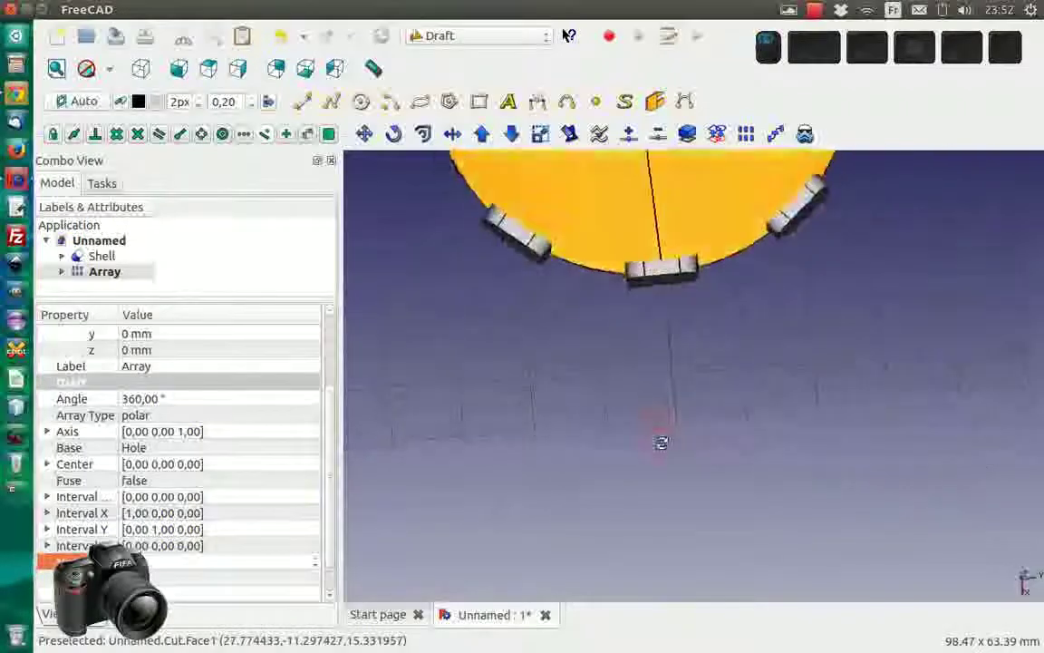
scroll(634, 353, "down", 3)
scroll(639, 349, "down", 2)
mouse_move(644, 349)
middle_mouse_down()
mouse_move(665, 373)
mouse_move(660, 389)
mouse_move(641, 326)
mouse_move(701, 262)
mouse_move(660, 252)
middle_mouse_up()
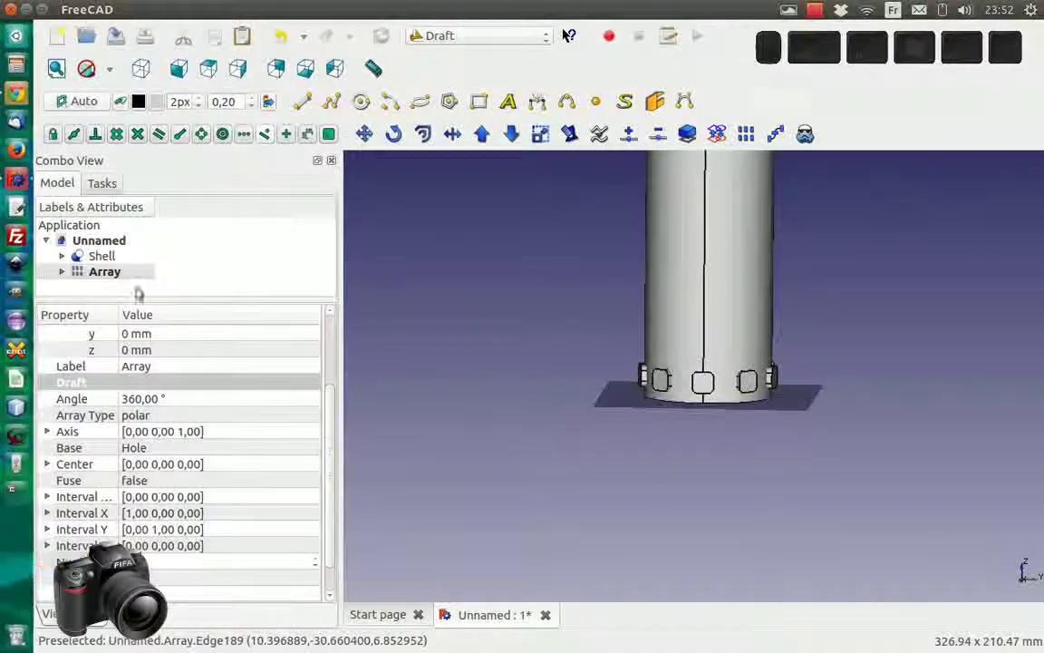
Rename Array to 'Ring of holes' with F2, correcting a typo along the way
left_click(104, 272)
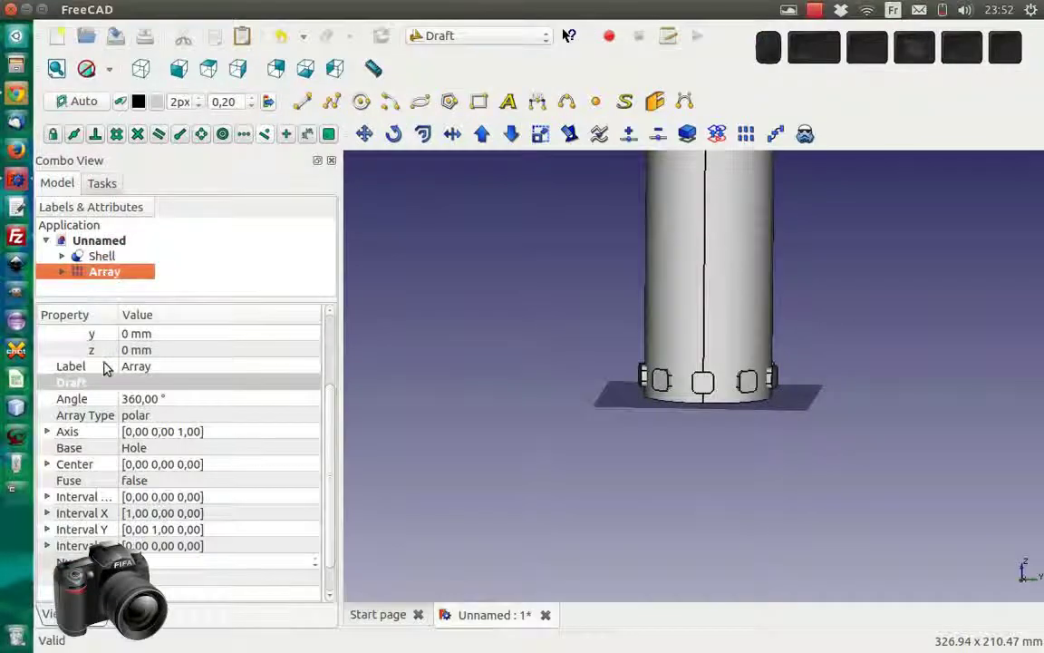
key("F2")
key("BackSpace")
type("n")
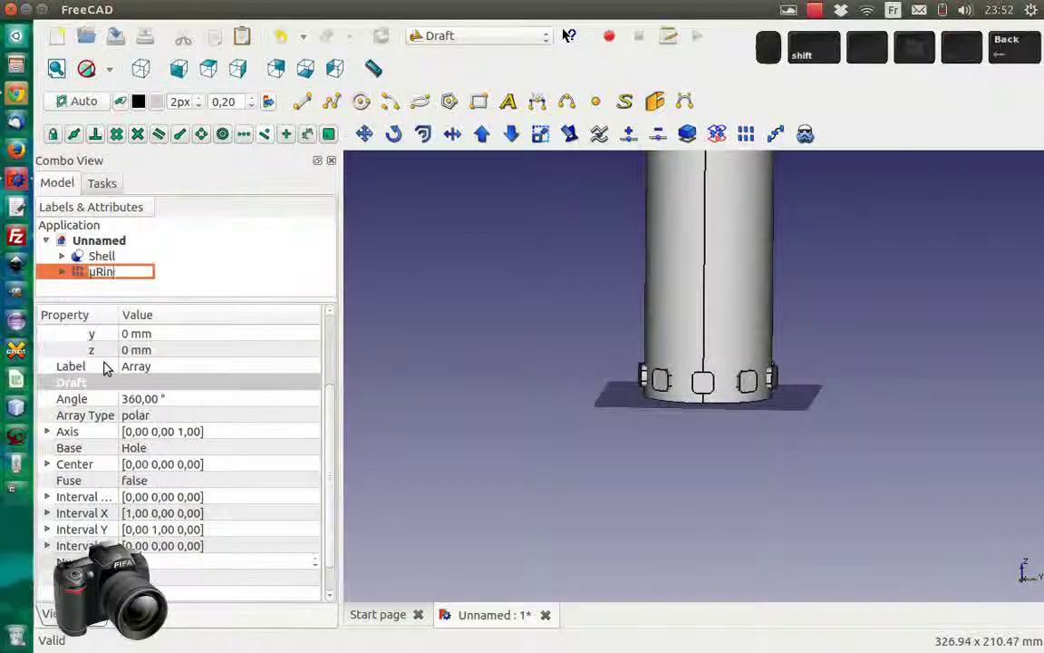
type("Ril")
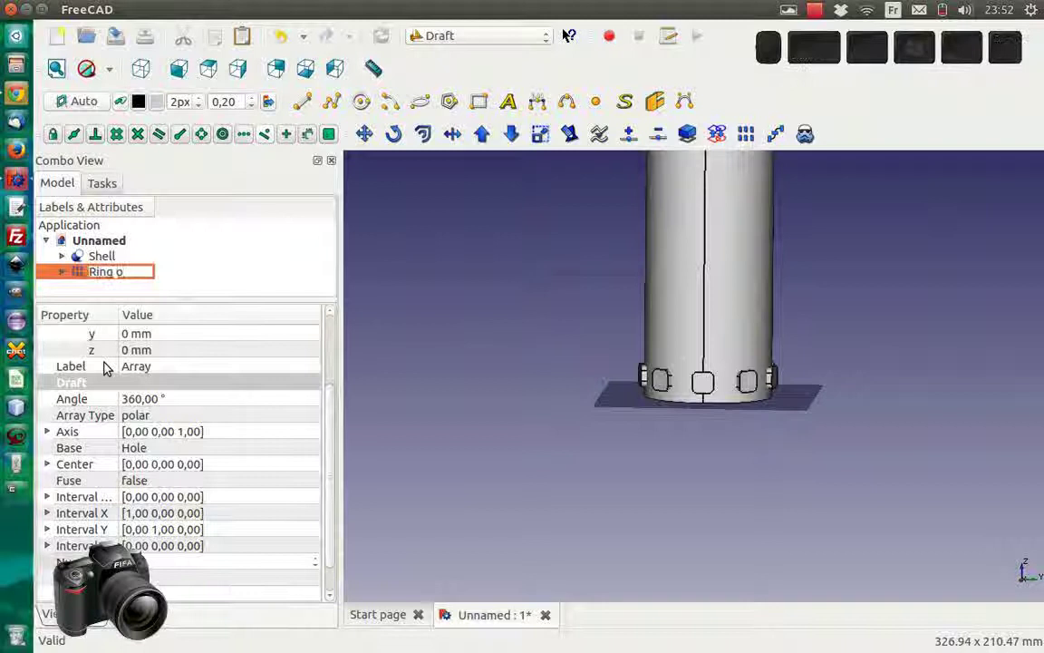
type("f hole")
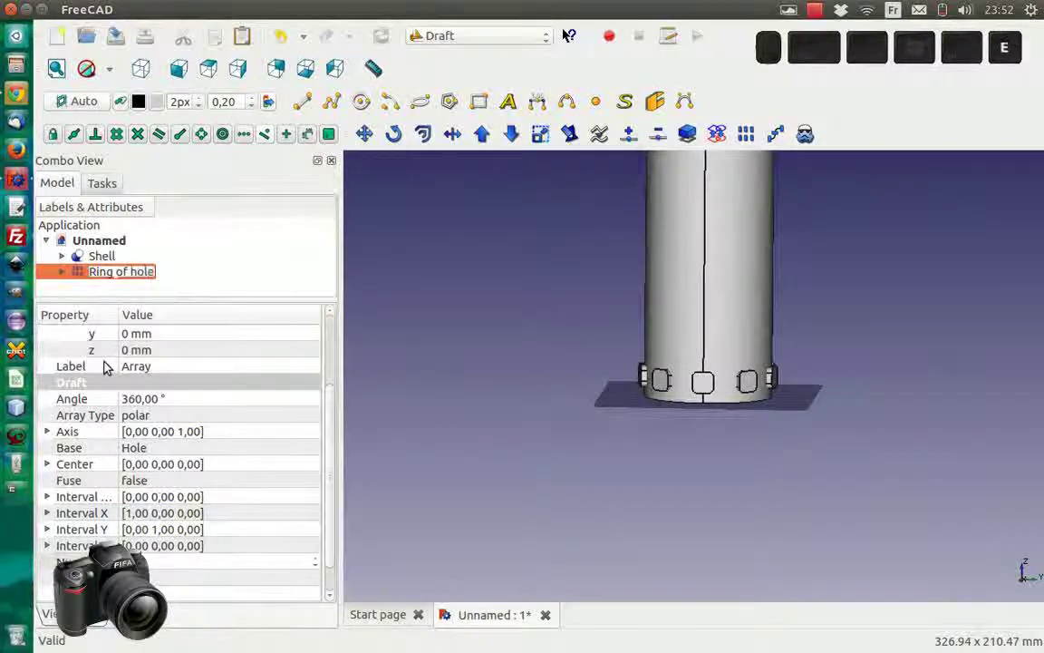
type("s")
key("Return")
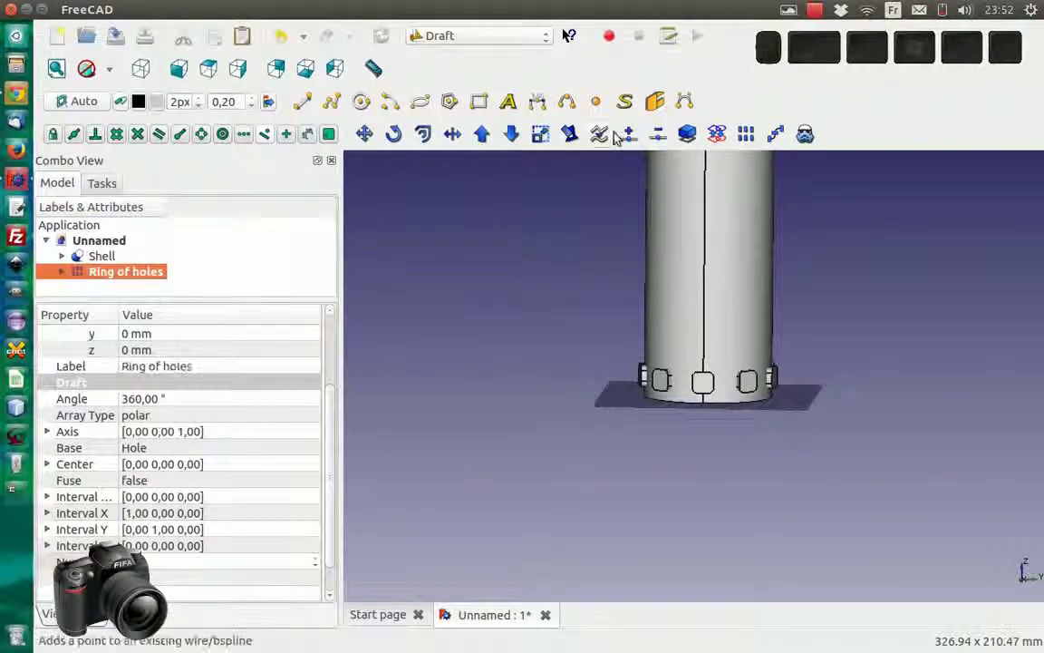
Create a rectangular Draft array from Ring of holes with a 12.5 mm Z interval
left_click(745, 135)
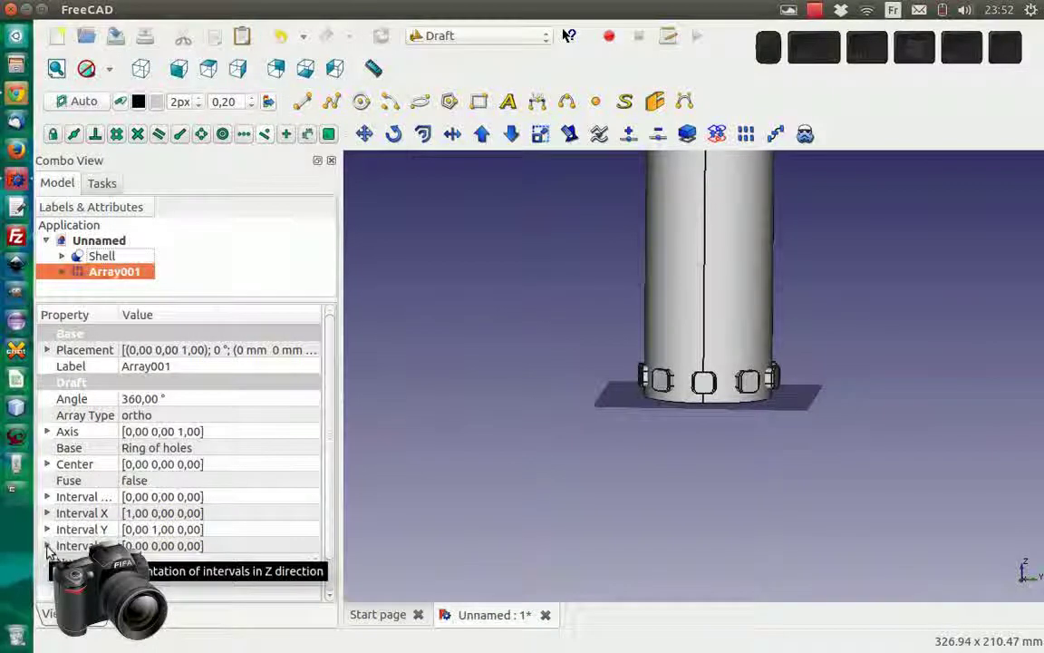
left_click(48, 547)
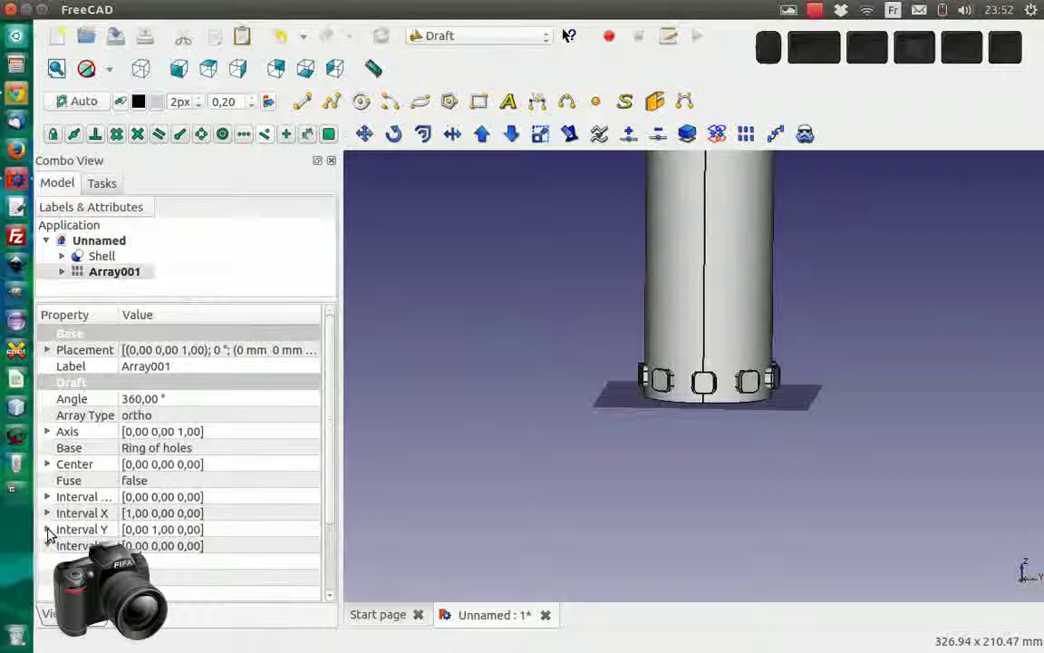
left_click(48, 545)
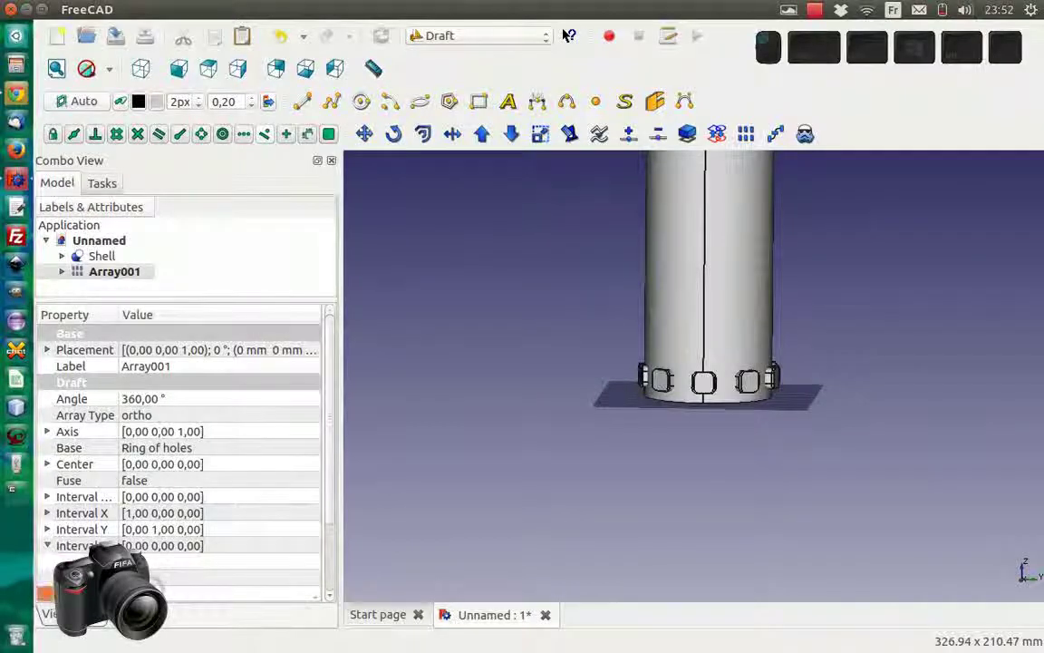
left_click(88, 404)
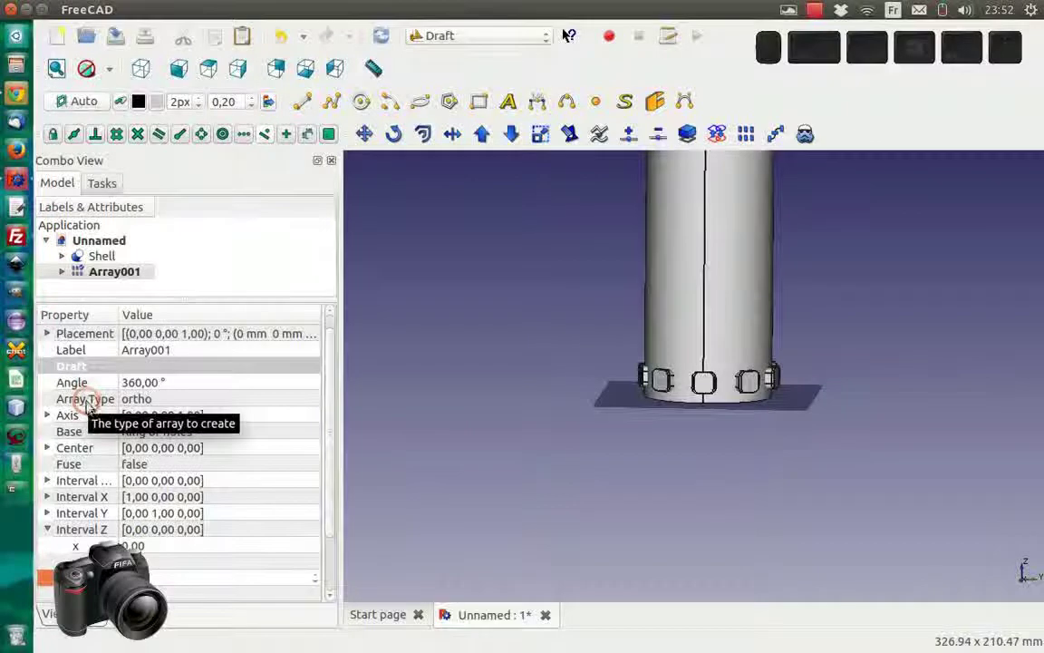
key("Return")
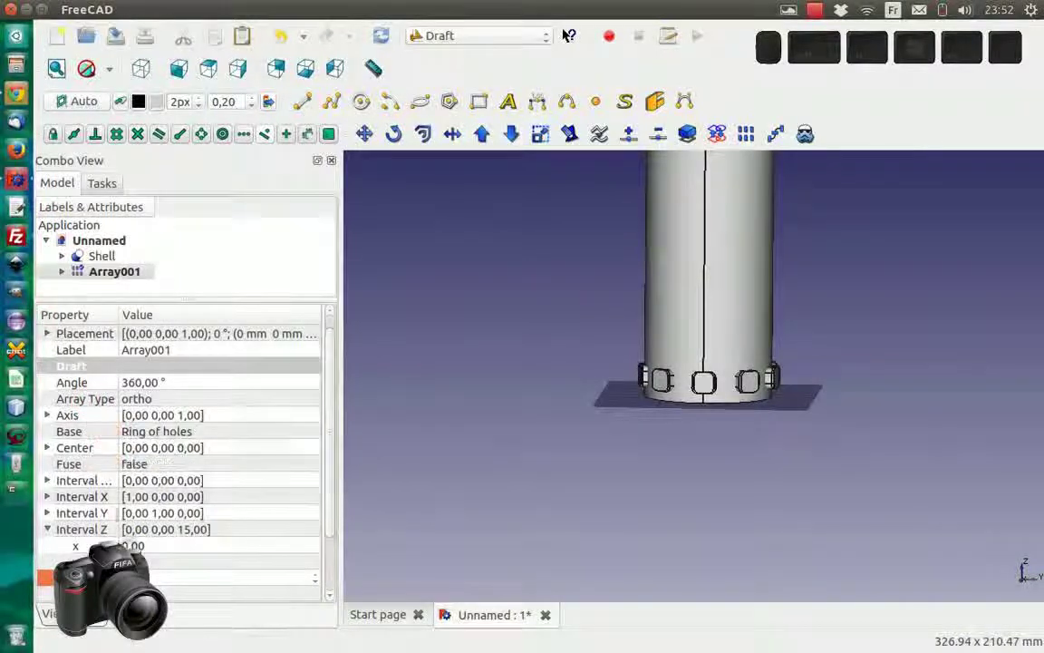
key("BackSpace")
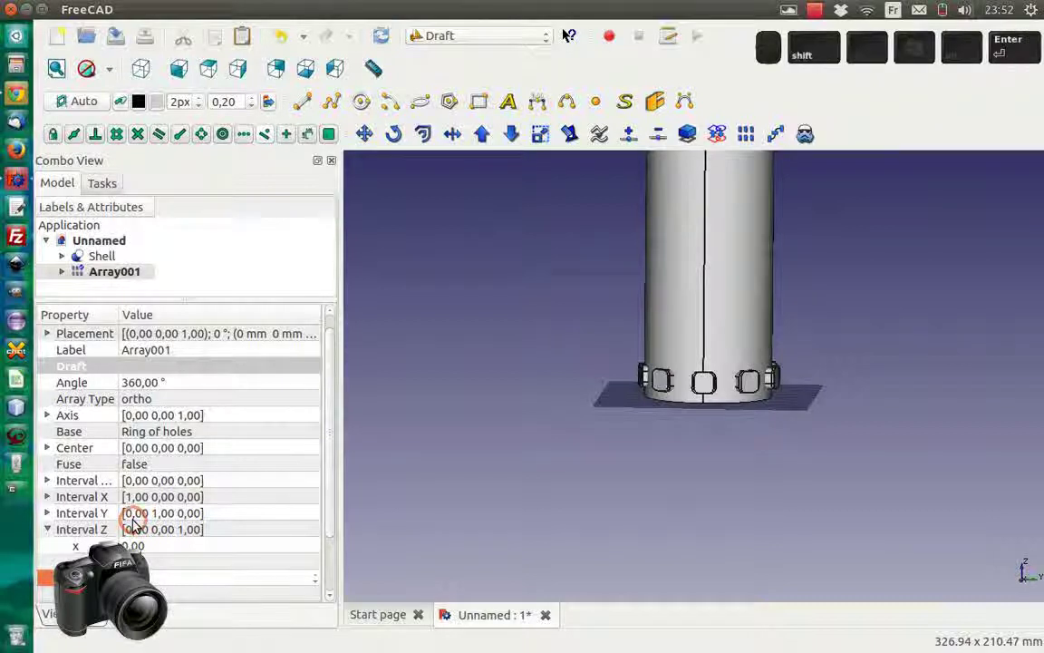
type("2,5")
left_click_drag(341, 466, 324, 525)
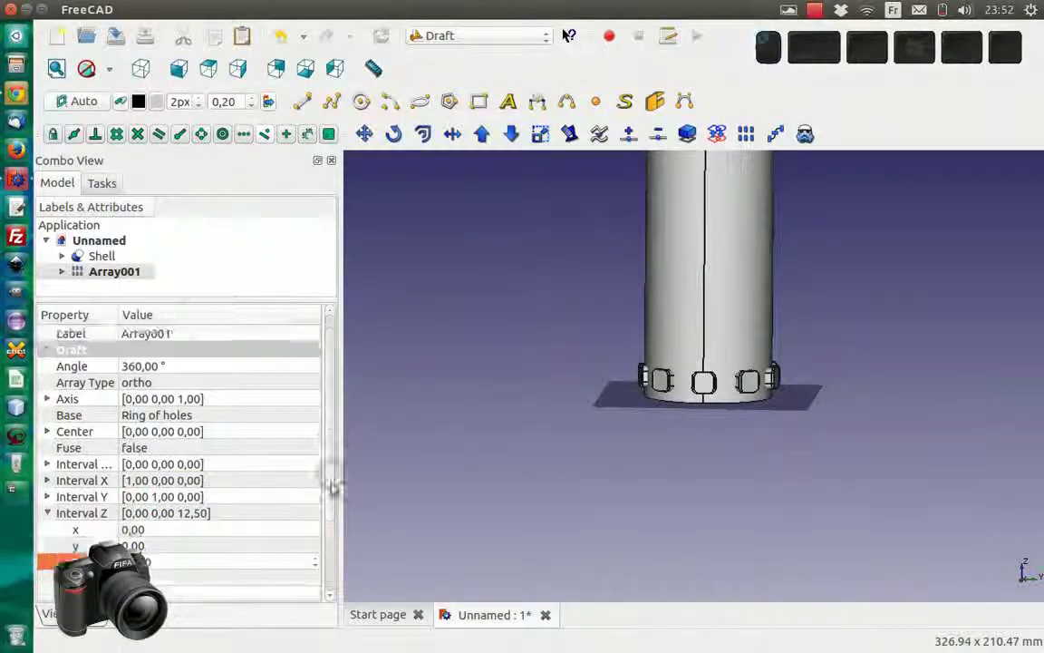
Set the array's Number Z count of stacked rings up the cylinder
left_click(142, 557)
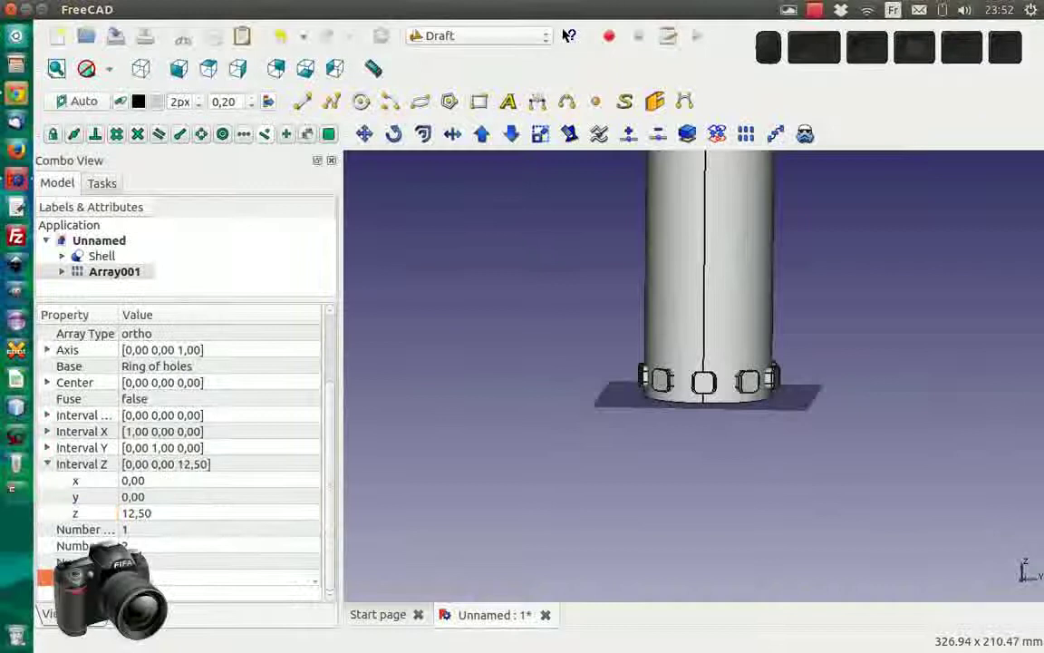
left_click(141, 547)
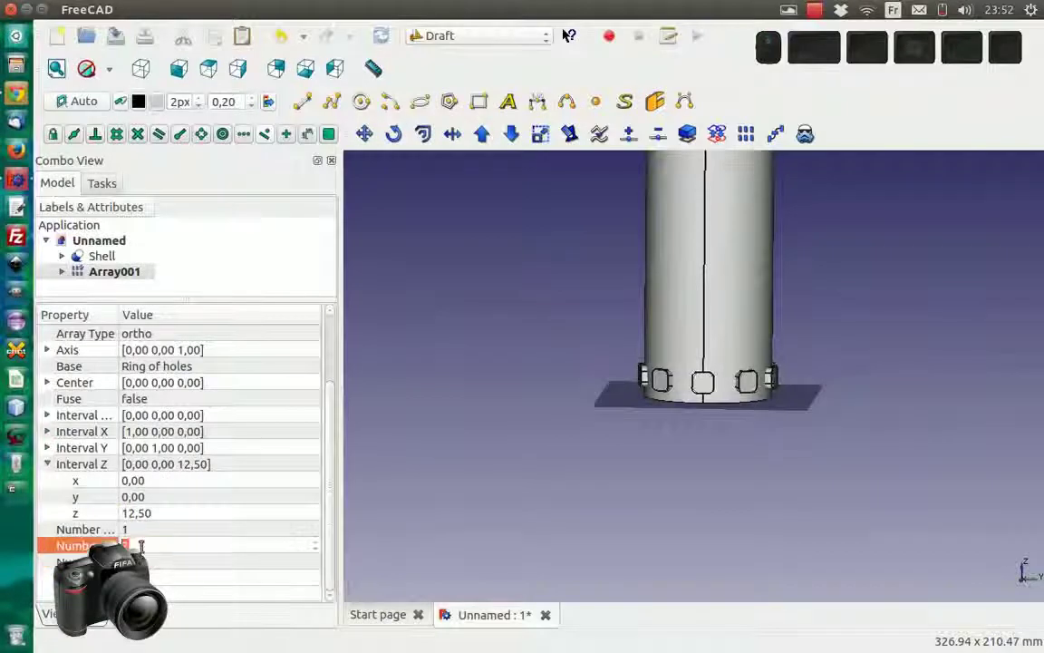
left_click(145, 574)
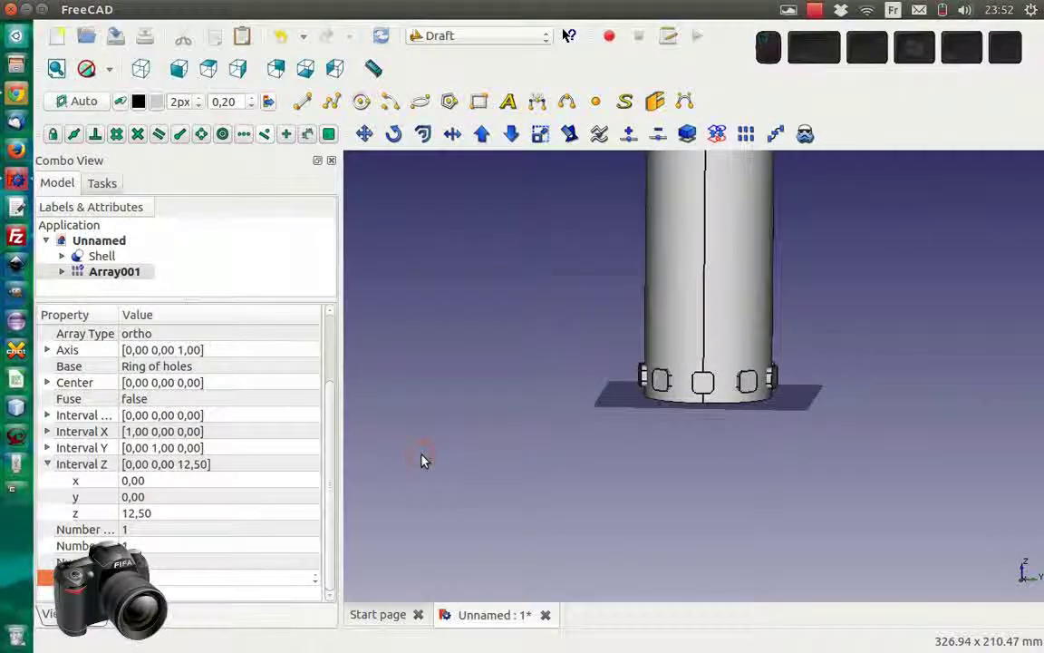
middle_click_drag(691, 247, 601, 373)
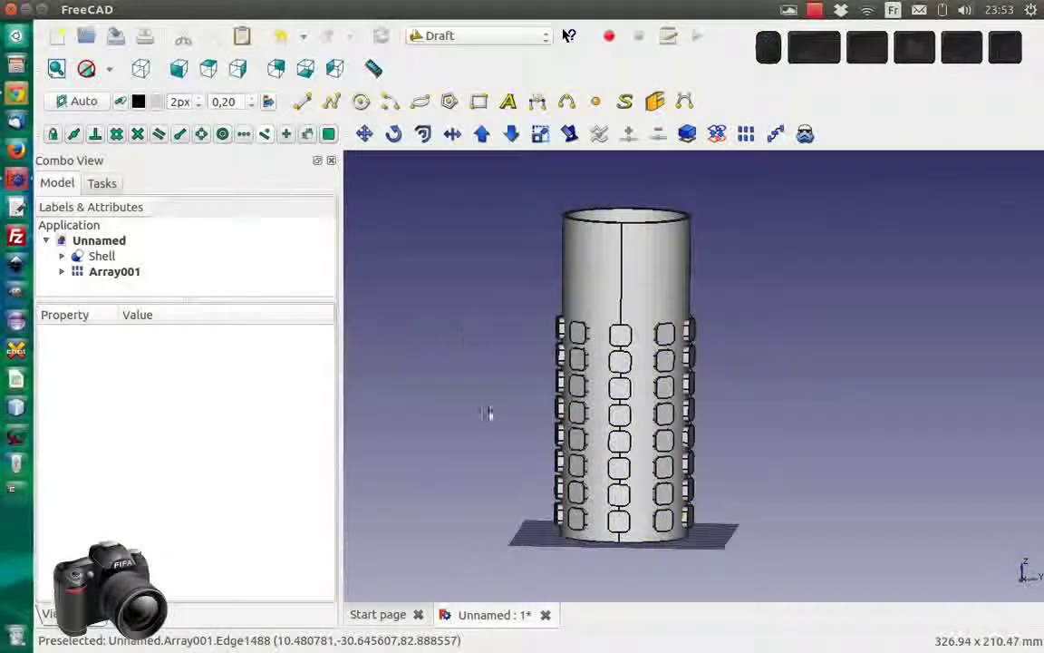
Try a Y offset on the array's Z interval to stagger rows, then reset it to 0
left_click(73, 271)
left_click(47, 513)
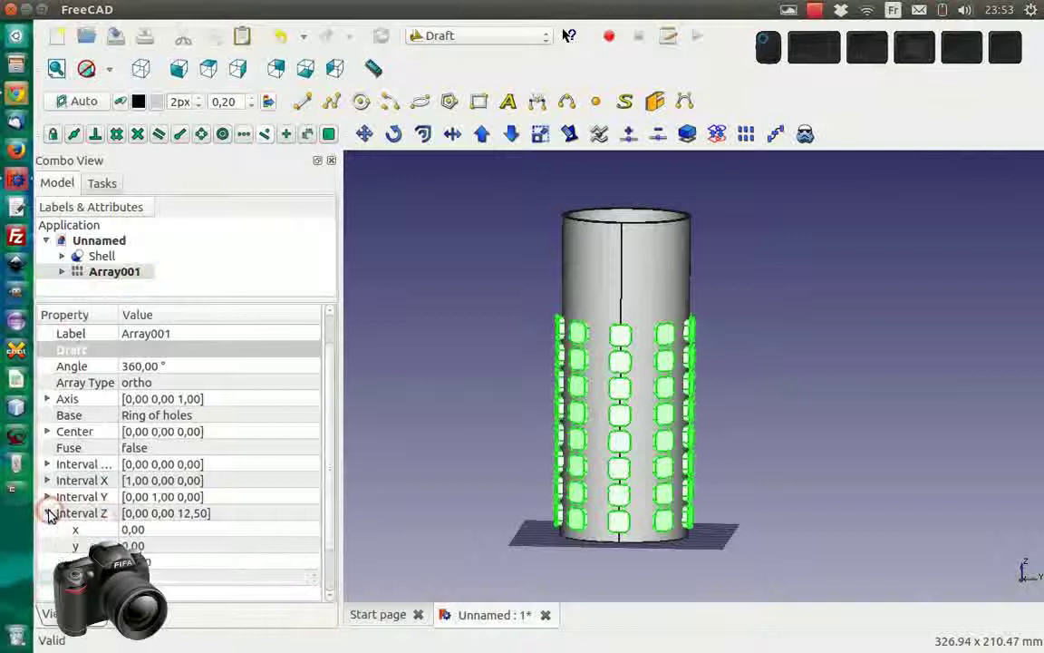
left_click(136, 545)
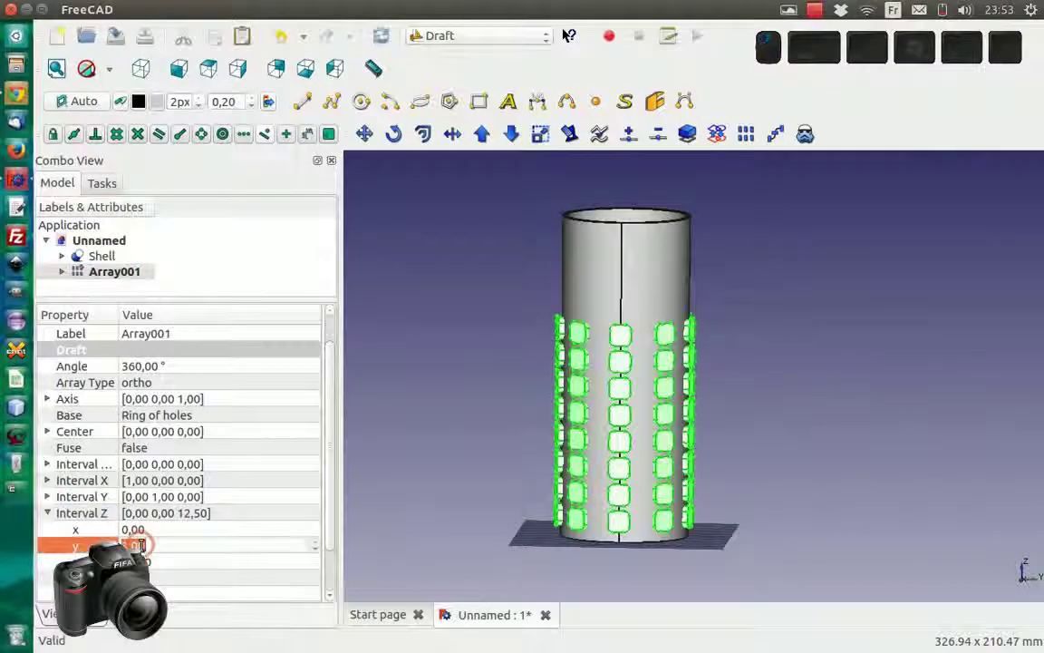
type("3")
left_click(412, 487)
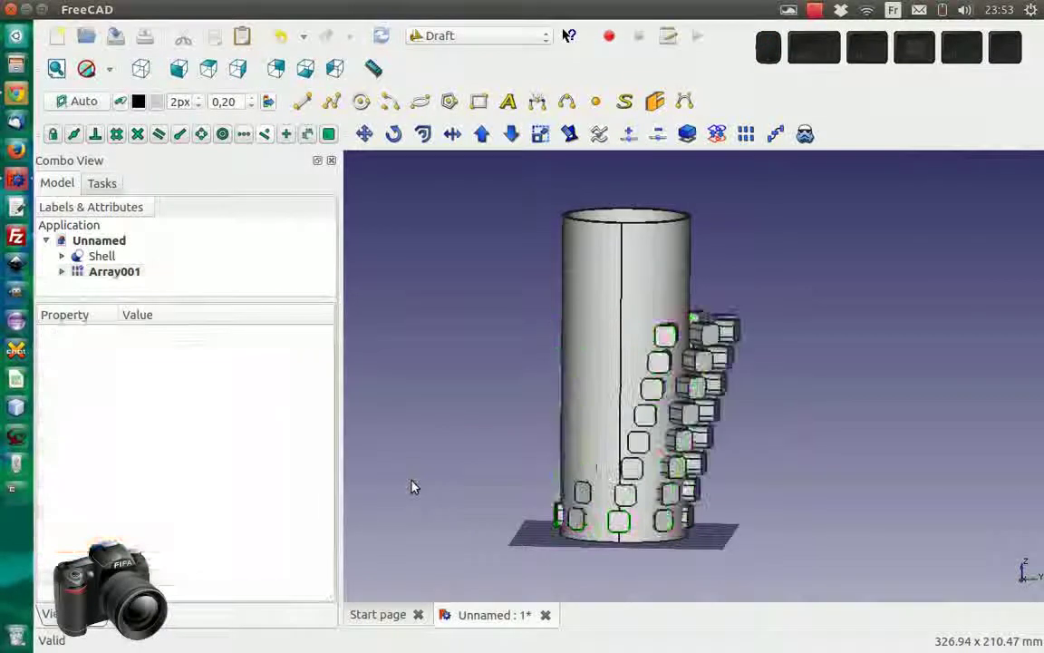
left_click(62, 272)
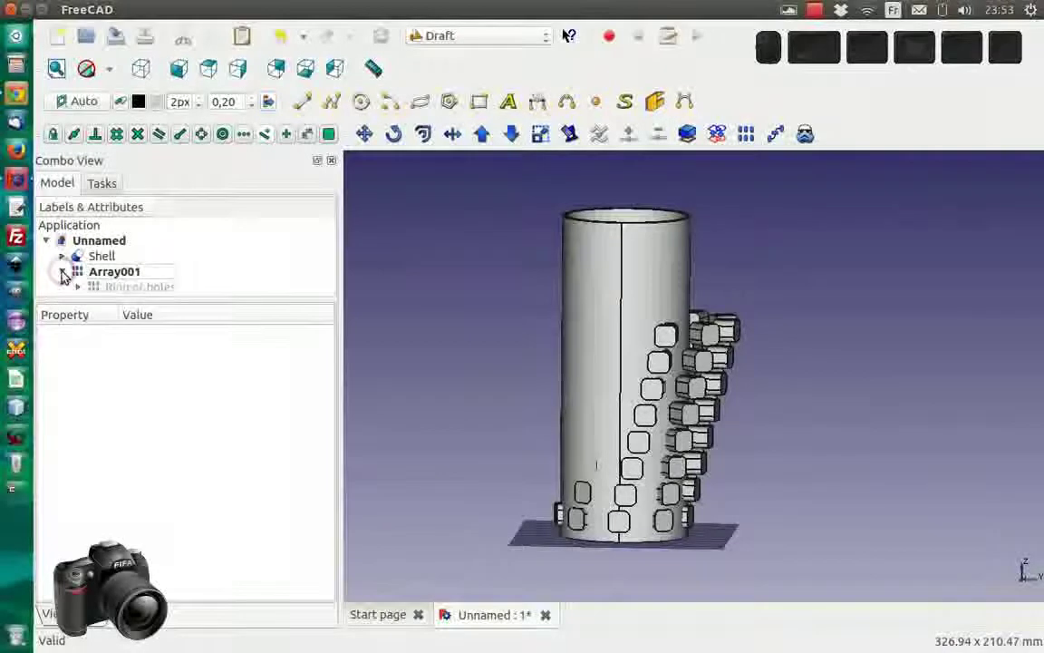
left_click(76, 272)
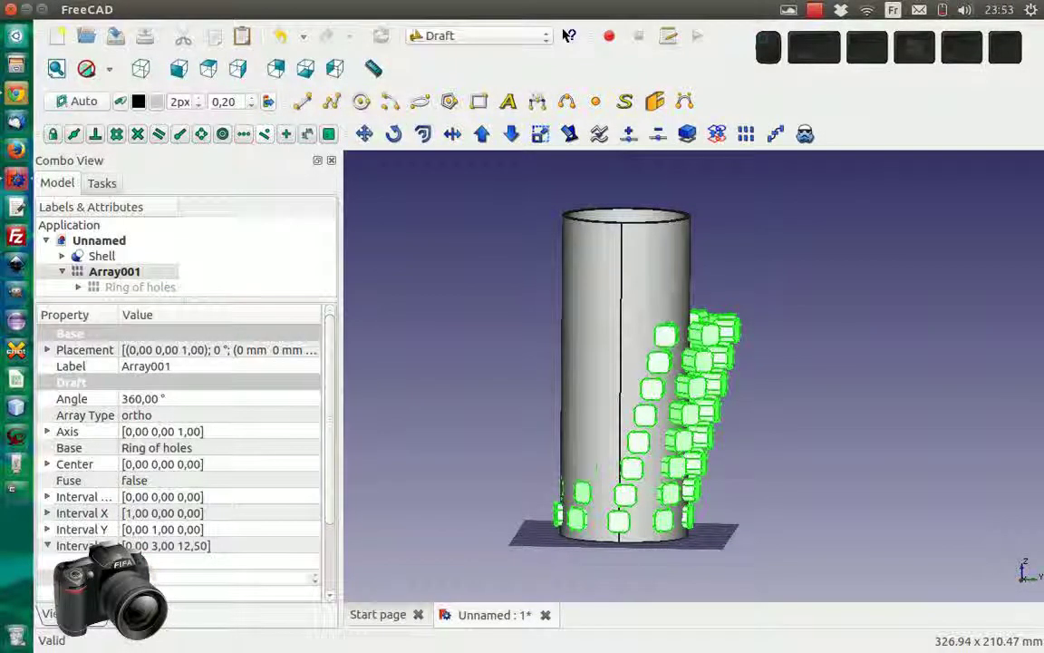
left_click(154, 577)
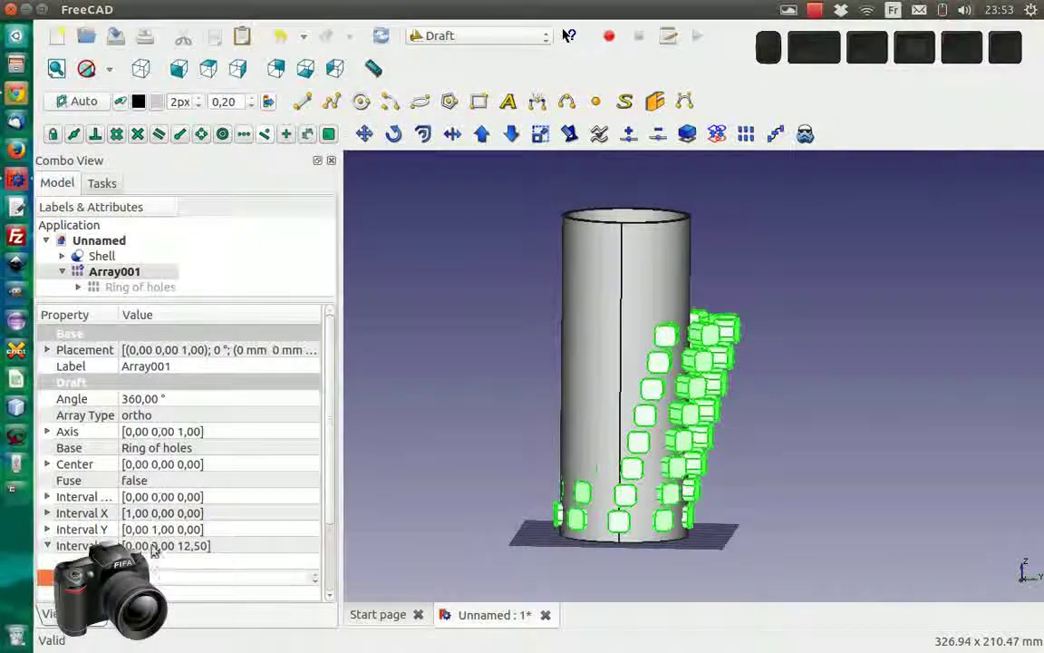
left_click(322, 480)
left_click(146, 551)
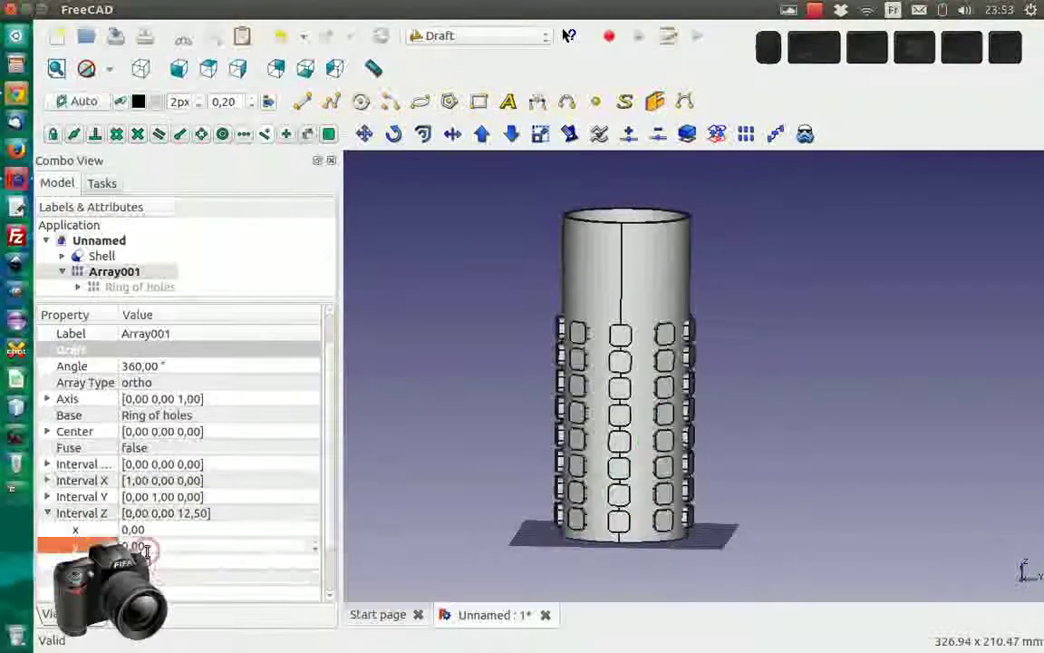
left_click(150, 564)
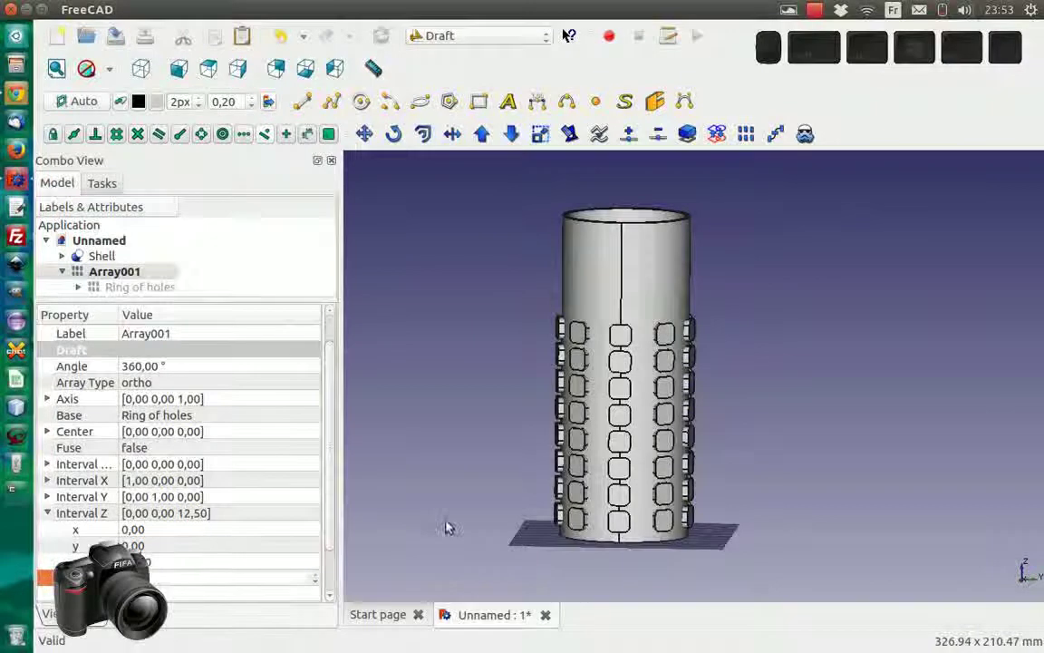
Enter 15 as the vertical spacing and raise Array001's Number Z count of hole rows
left_click(151, 562)
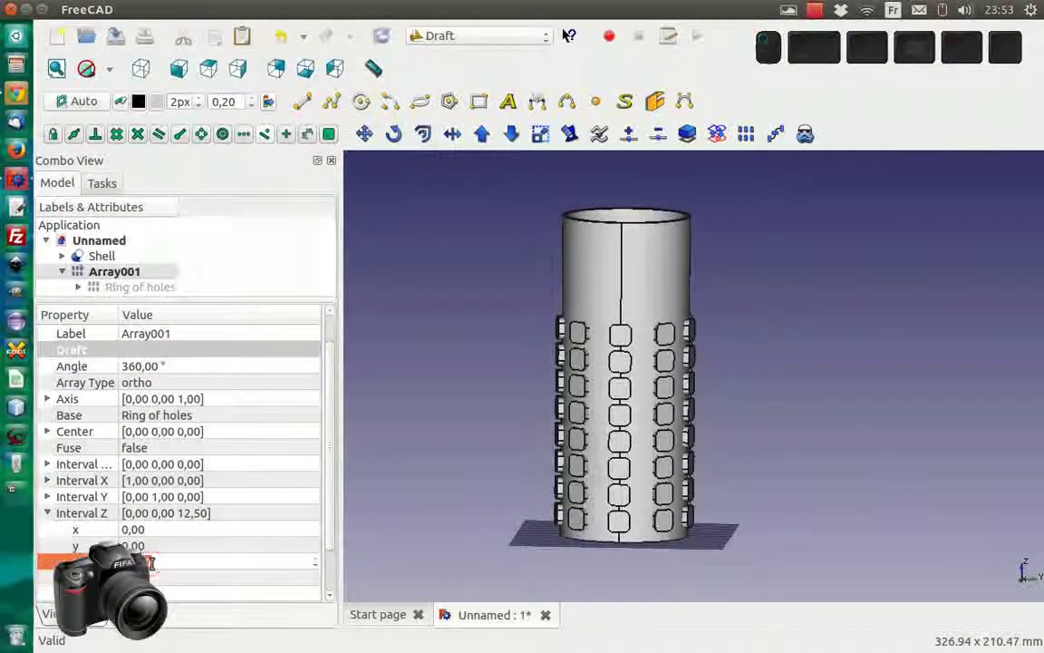
key("BackSpace")
type("15")
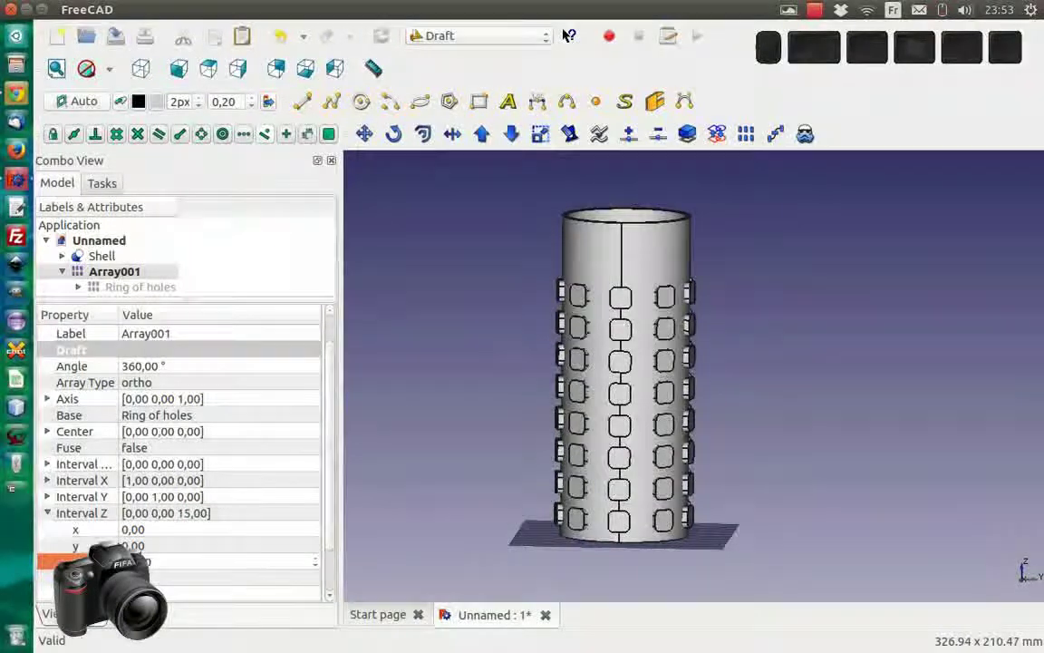
scroll(308, 453, "down", 2)
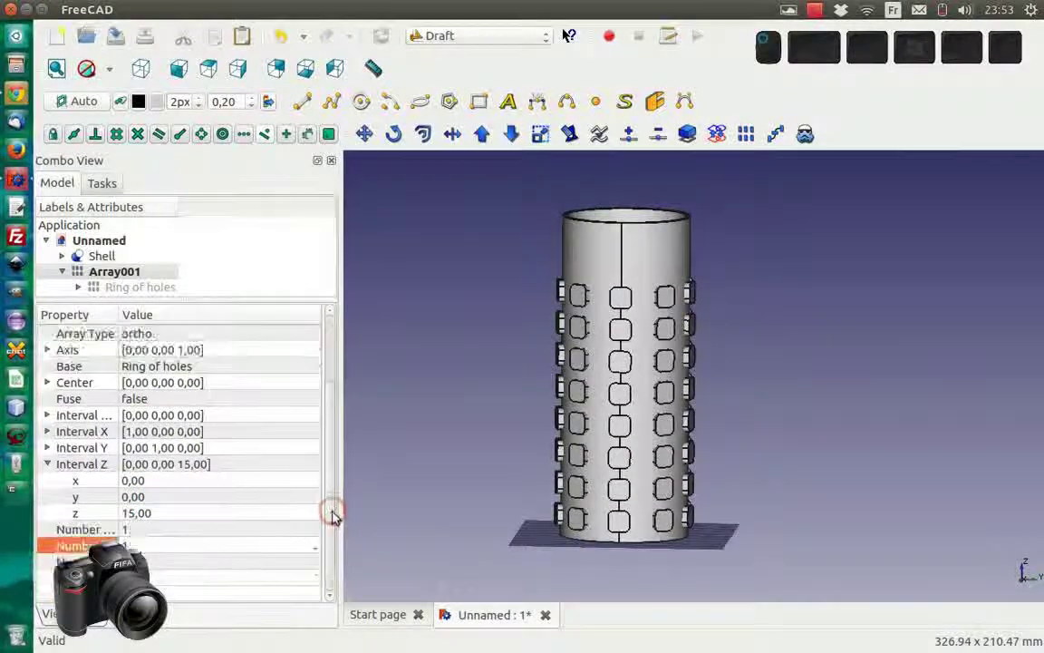
left_click(173, 578)
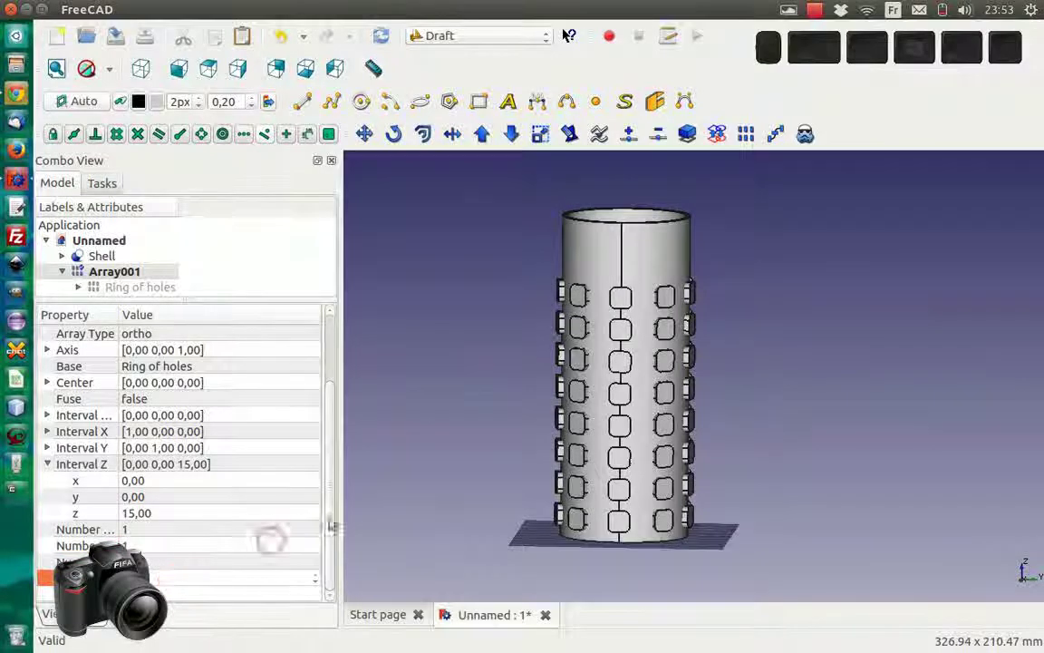
left_click(477, 387)
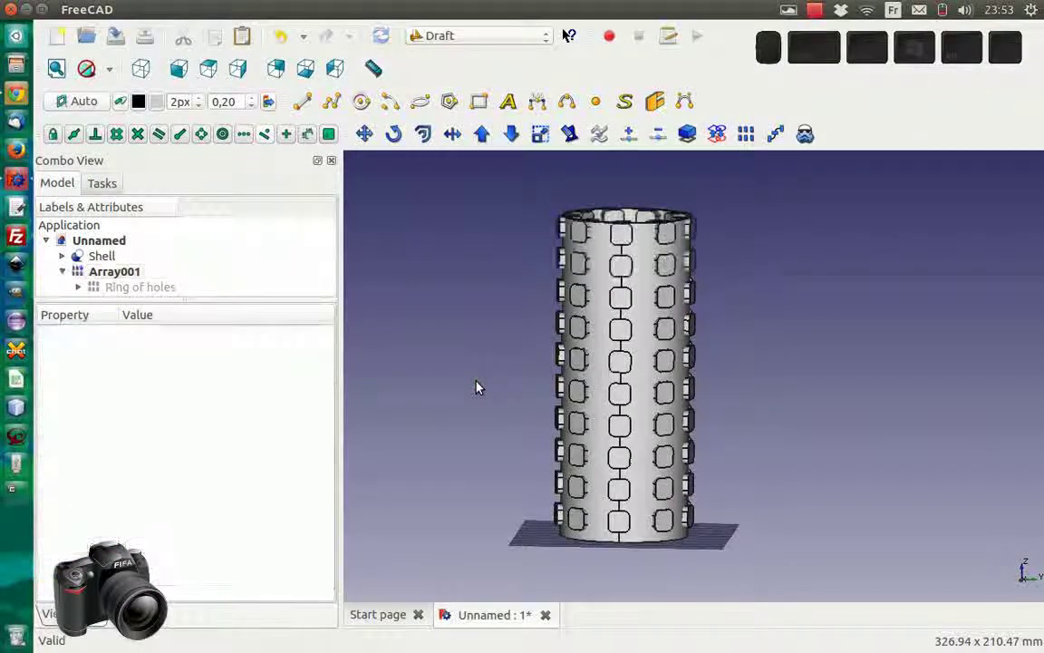
Change Array001's Interval Z spacing to 14 mm and recompute
left_click(106, 275)
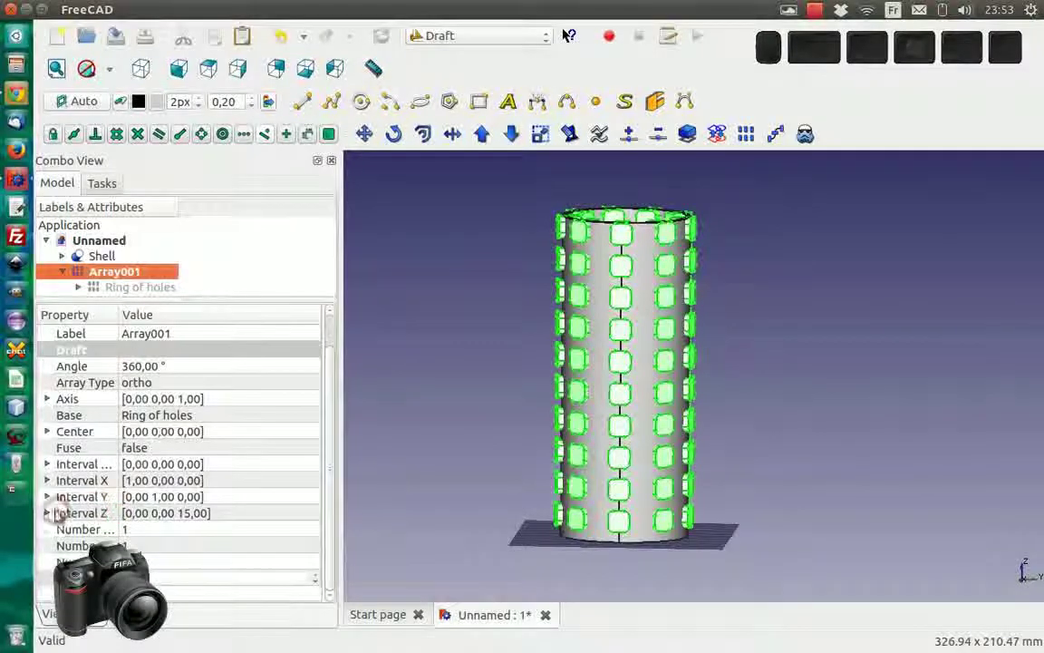
left_click(48, 513)
left_click(154, 562)
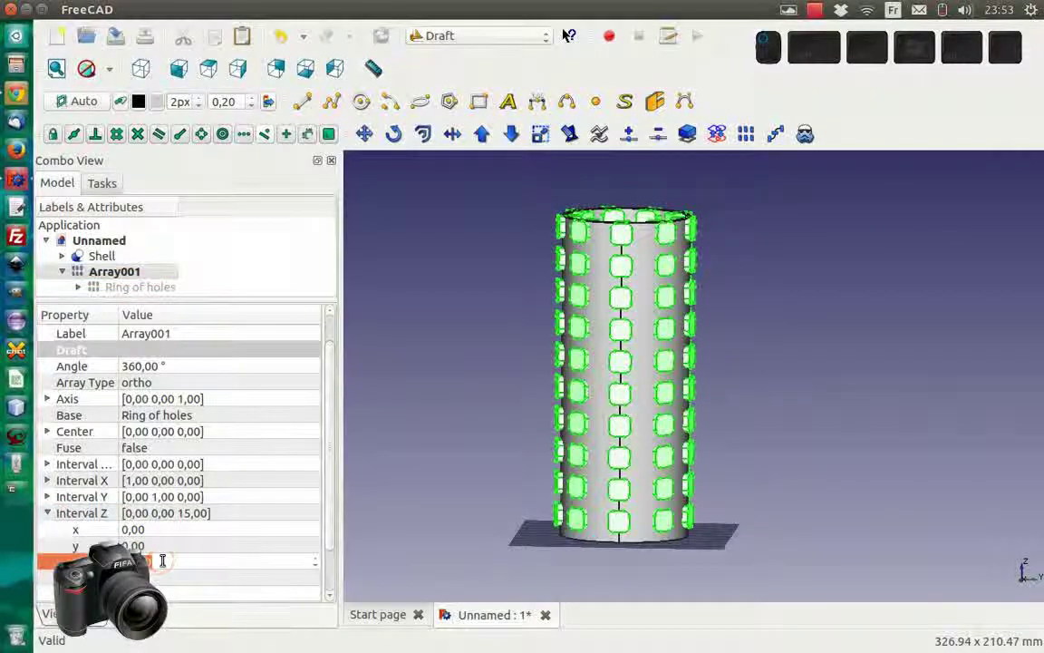
left_click(376, 465)
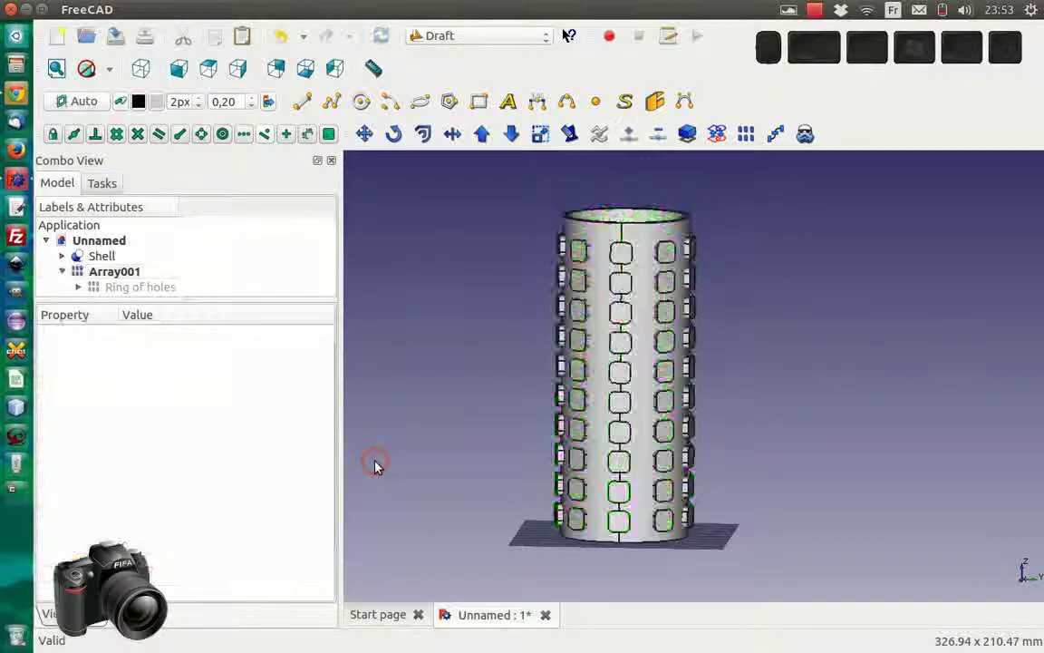
left_click(109, 273)
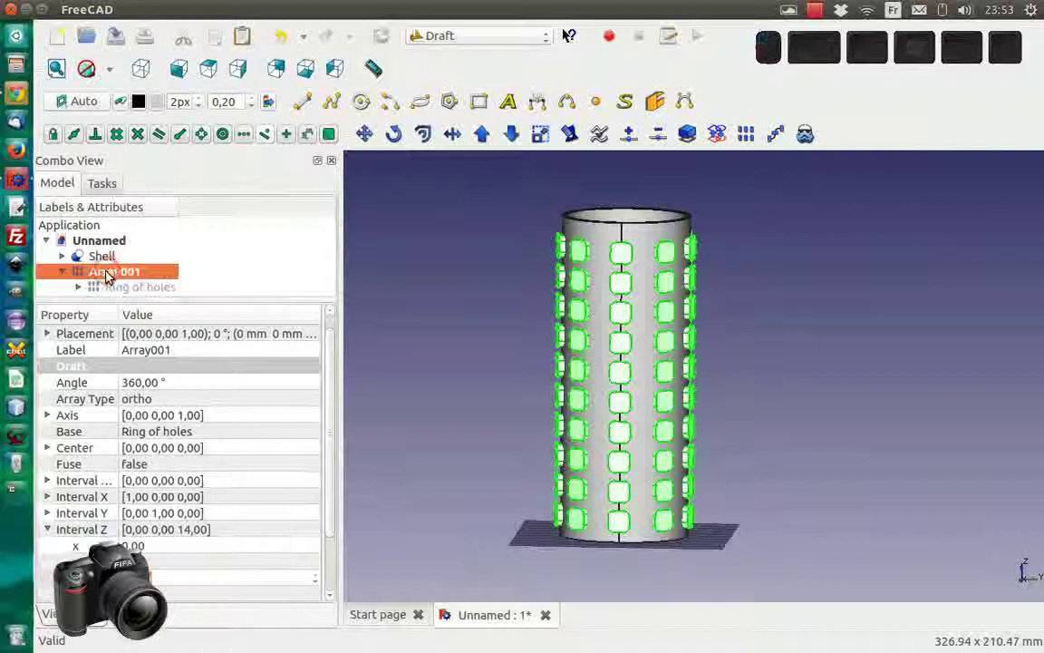
Rename Array001 to 'Grid of holes' and collapse its tree entry
key("F2")
type("Gri")
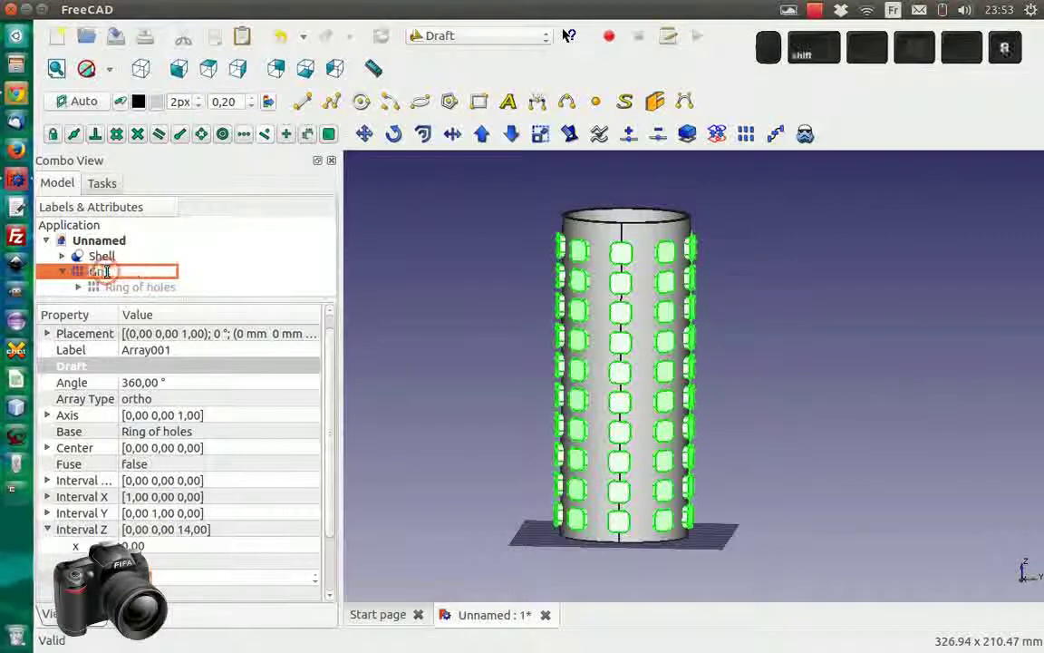
type("d of holes")
key("Return")
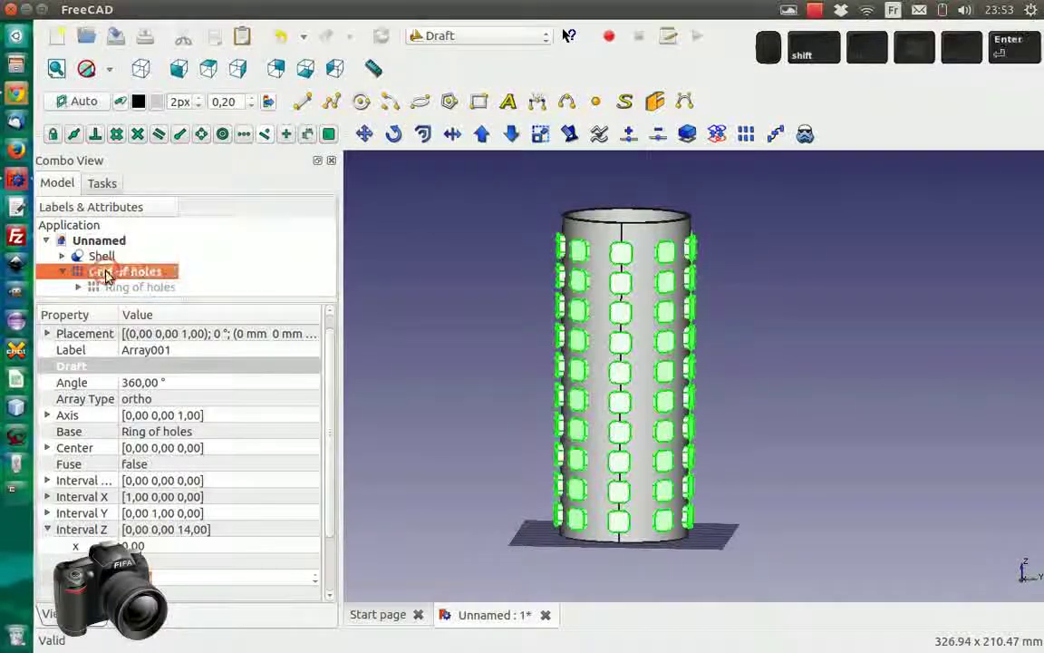
left_click(62, 271)
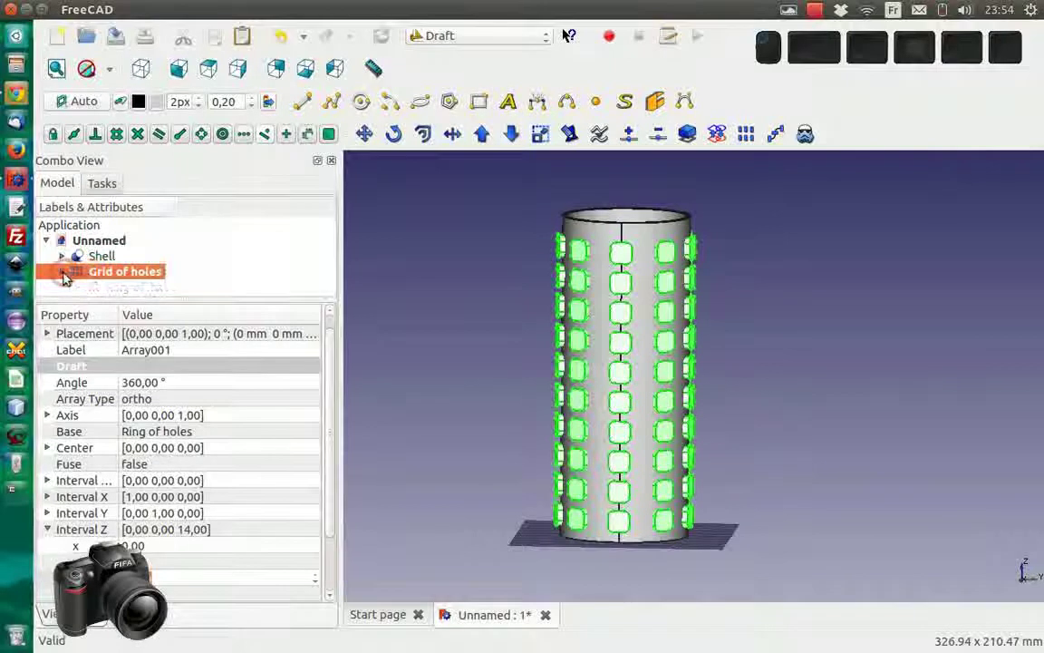
left_click(105, 254)
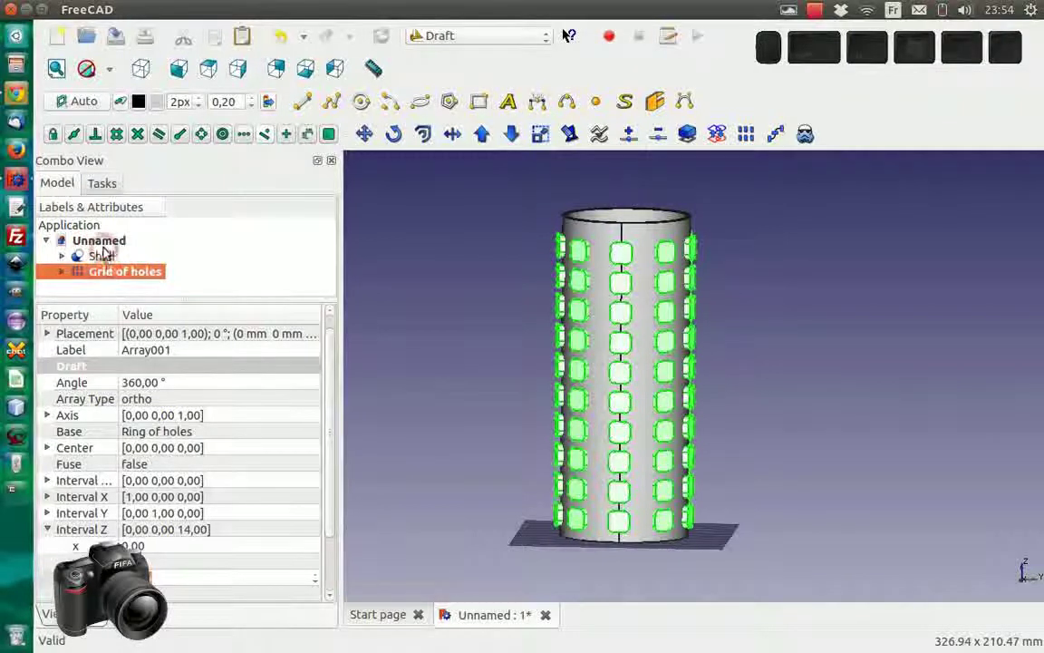
In the Part workbench, subtract Grid of holes from Shell to produce Cut001
left_click(422, 33)
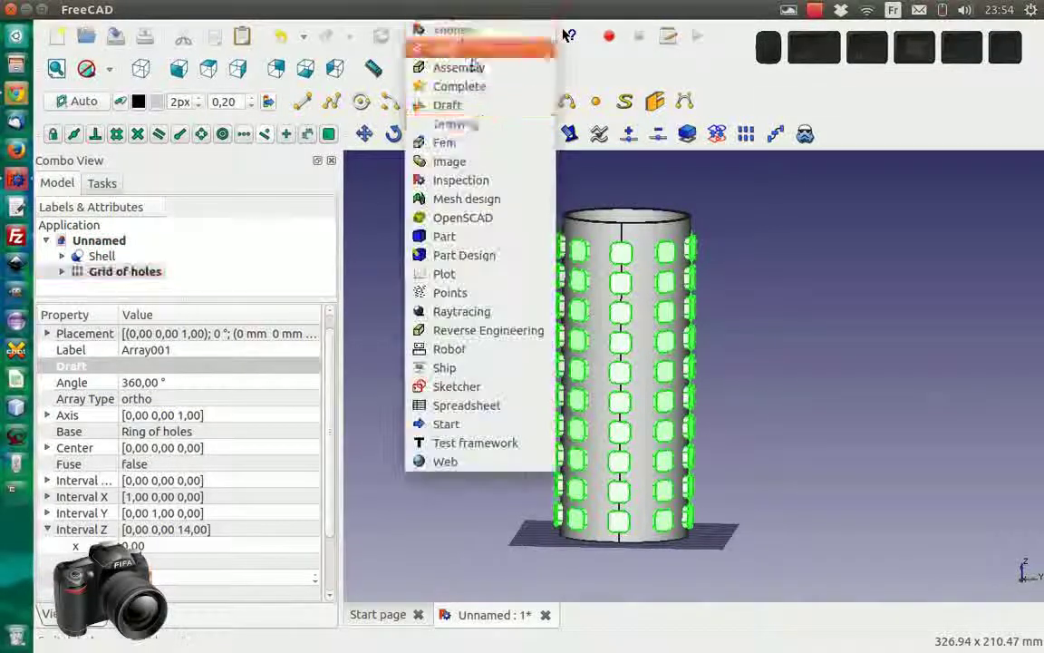
left_click(472, 236)
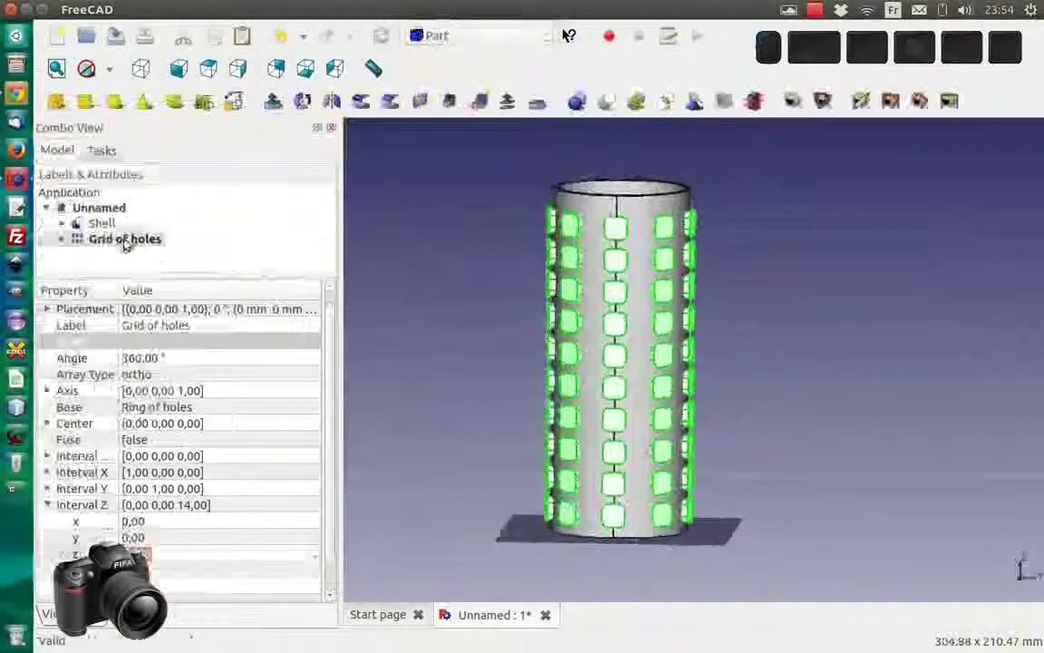
left_click(102, 224)
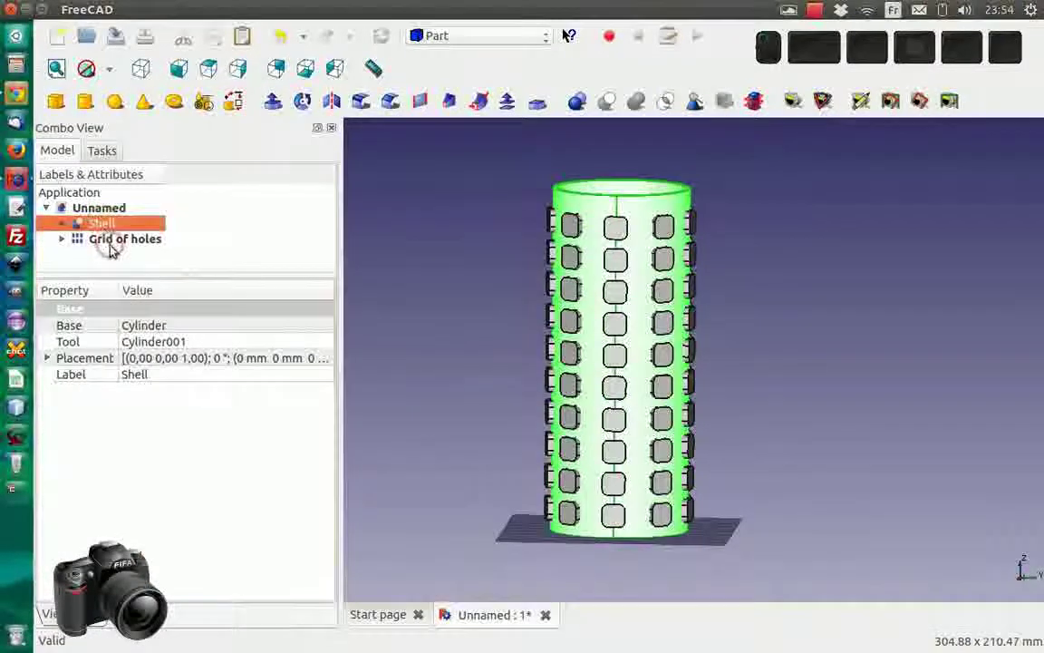
left_click(106, 240, "ctrl")
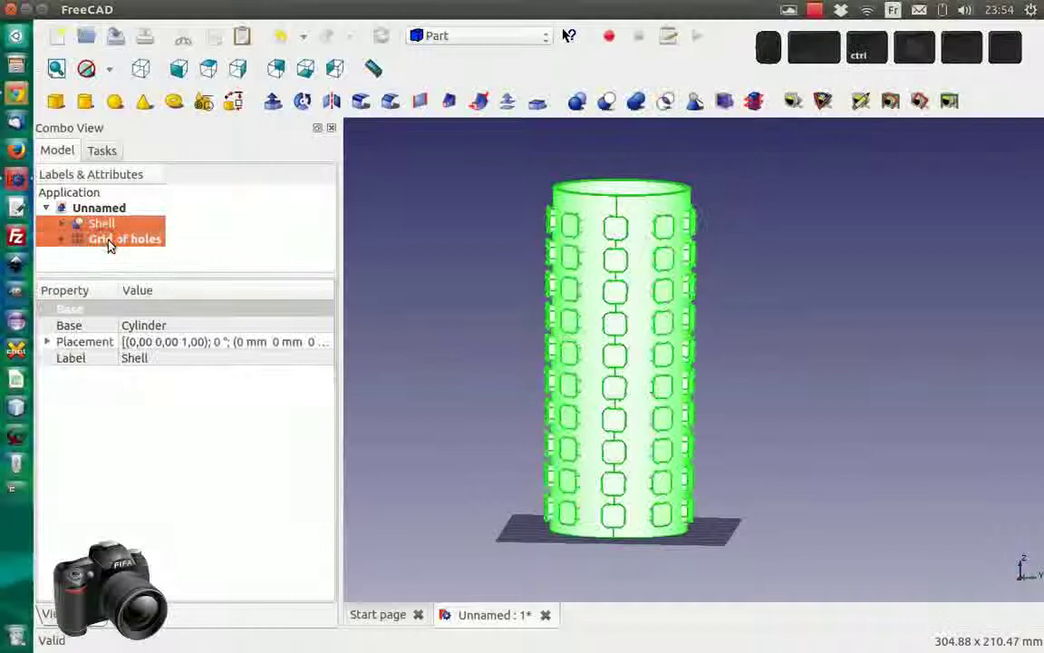
left_click(607, 101)
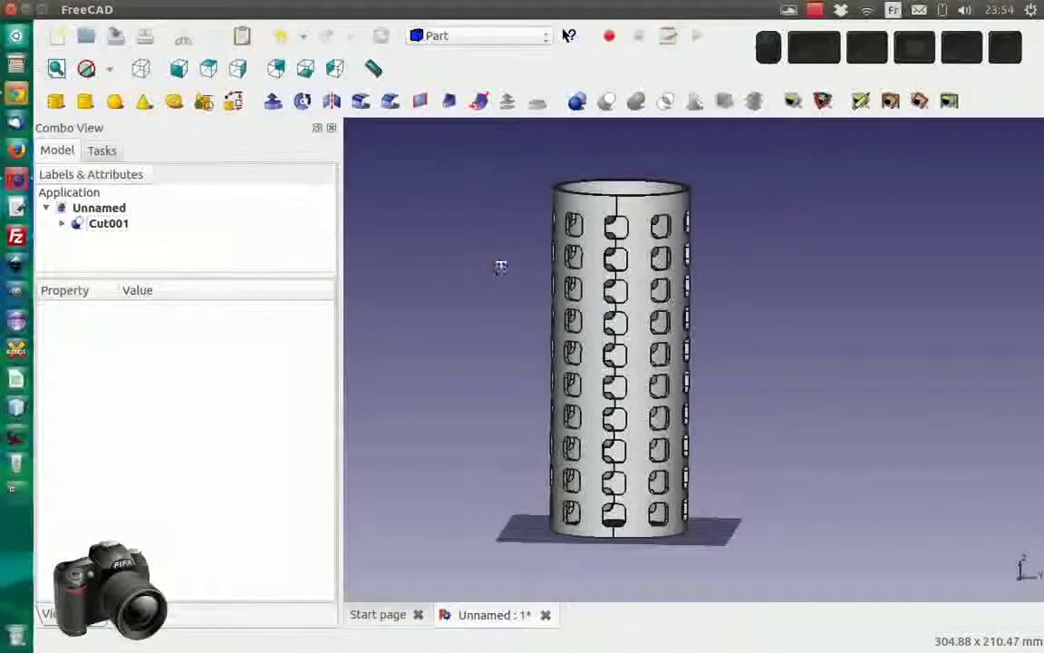
mouse_move(499, 265)
middle_mouse_down()
mouse_move(503, 296)
mouse_move(485, 230)
mouse_move(563, 302)
middle_mouse_up()
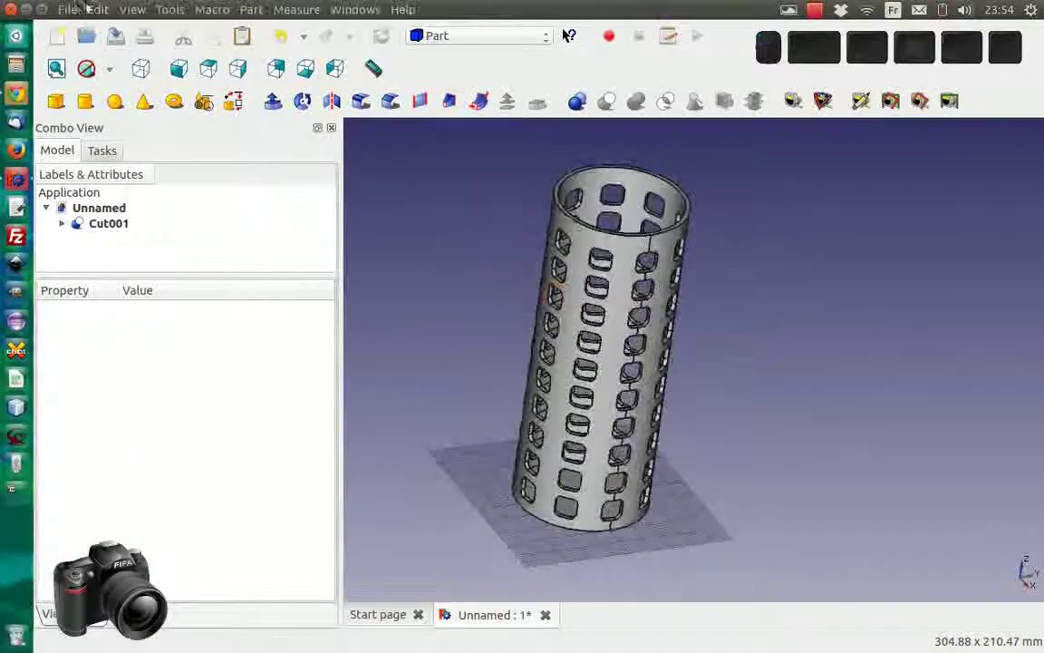
Dismiss the no-selection export warning and select Cut001
left_click(69, 10)
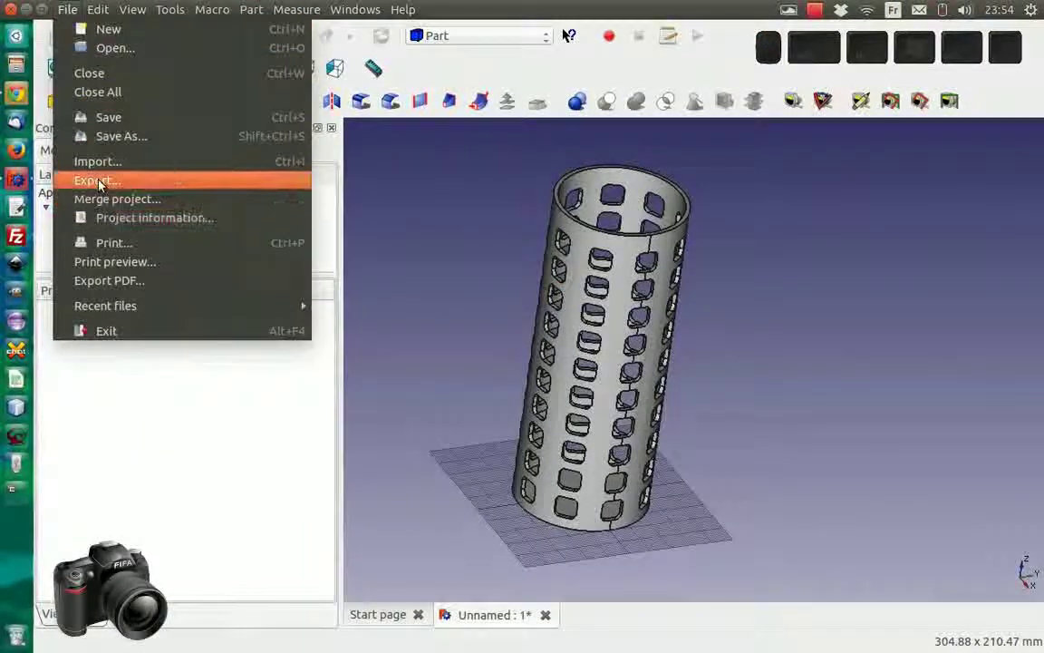
left_click(105, 178)
left_click(663, 290)
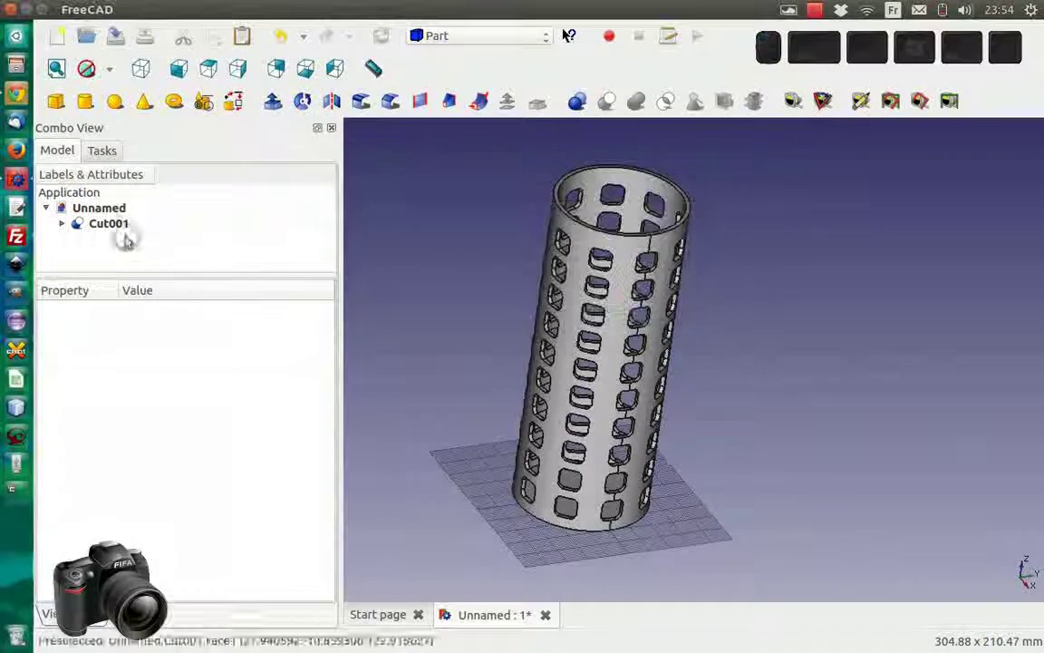
left_click(95, 223)
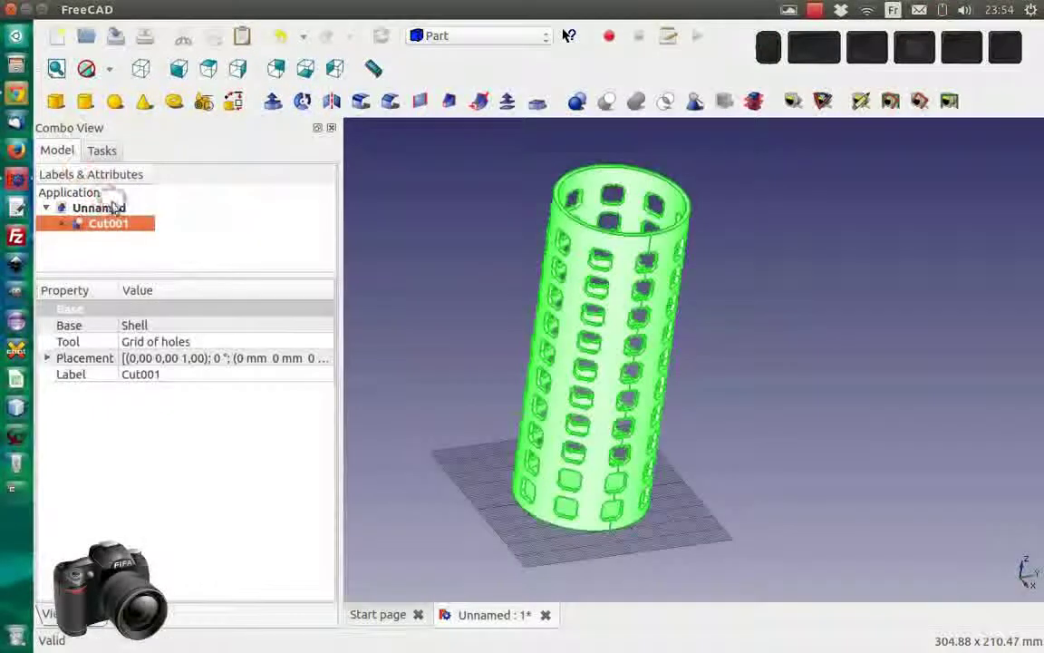
Export Cut001 as a Mesh STL file to the Desktop, naming it 'tube with holes'
left_click(67, 10)
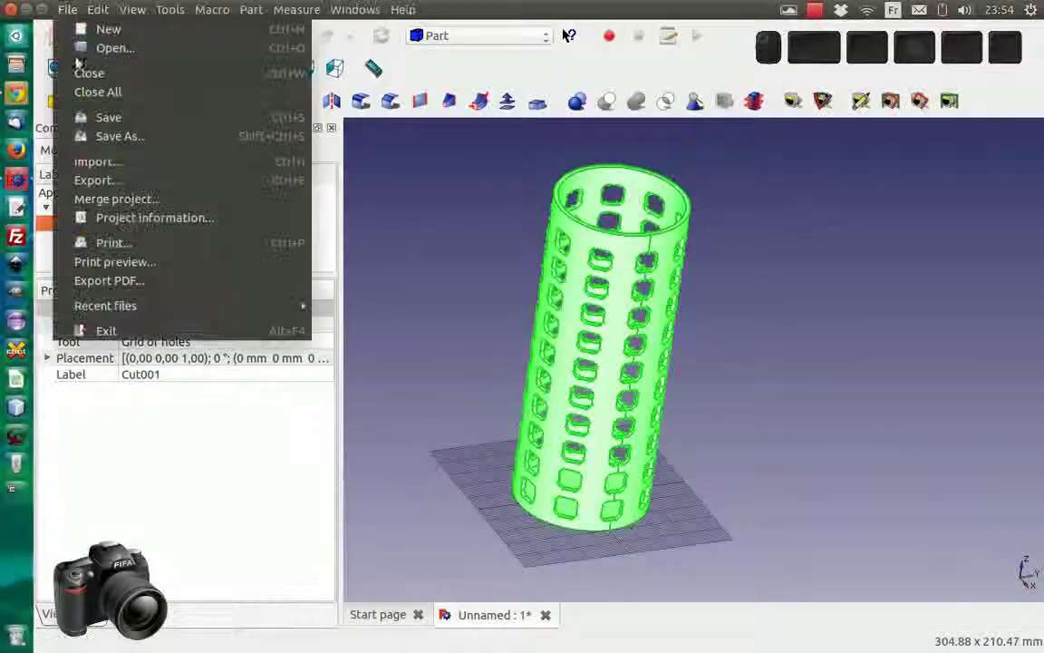
left_click(106, 178)
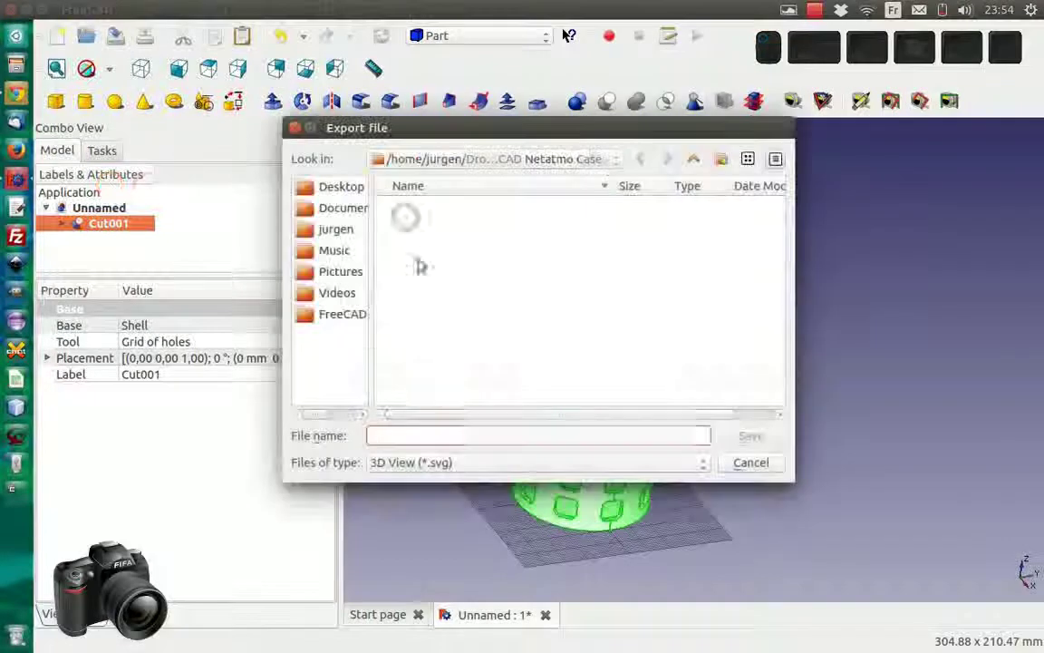
left_click(450, 462)
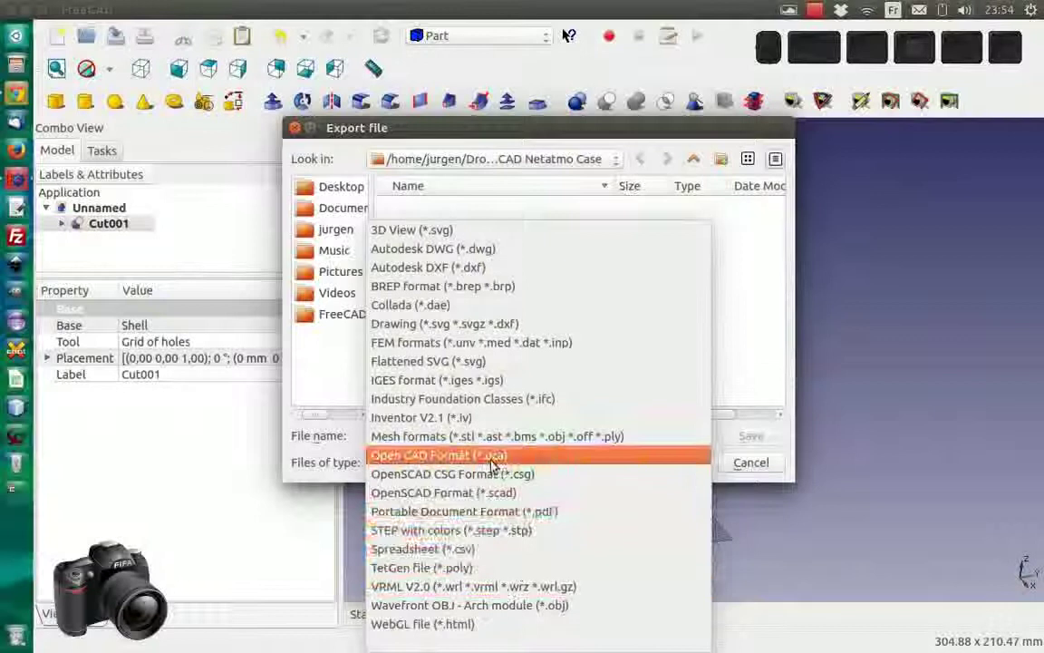
left_click(459, 436)
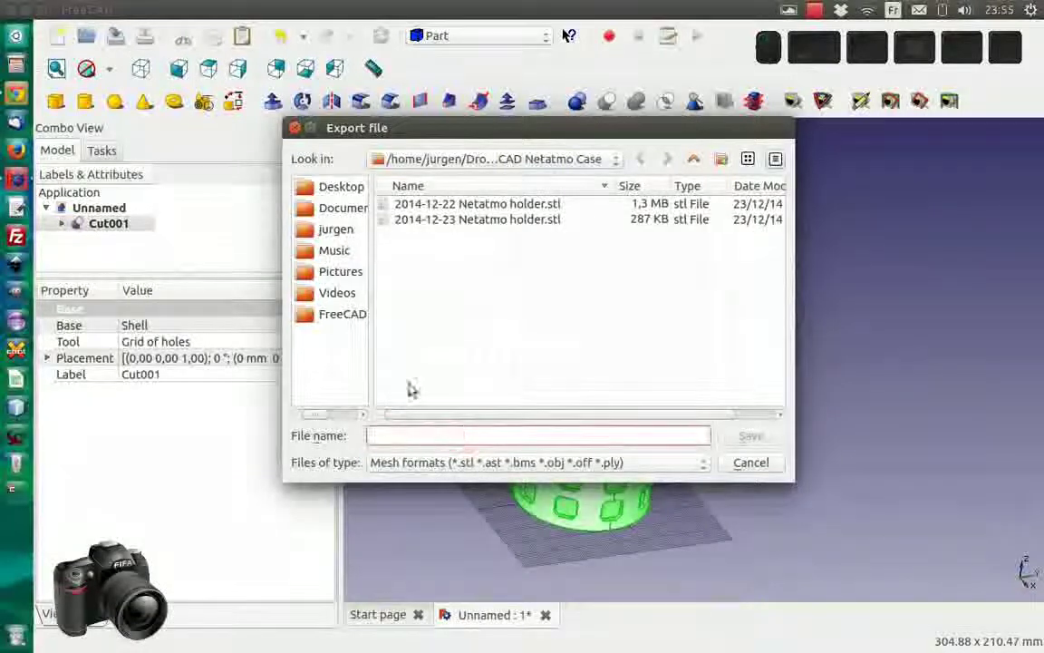
left_click(337, 188)
left_click(421, 439)
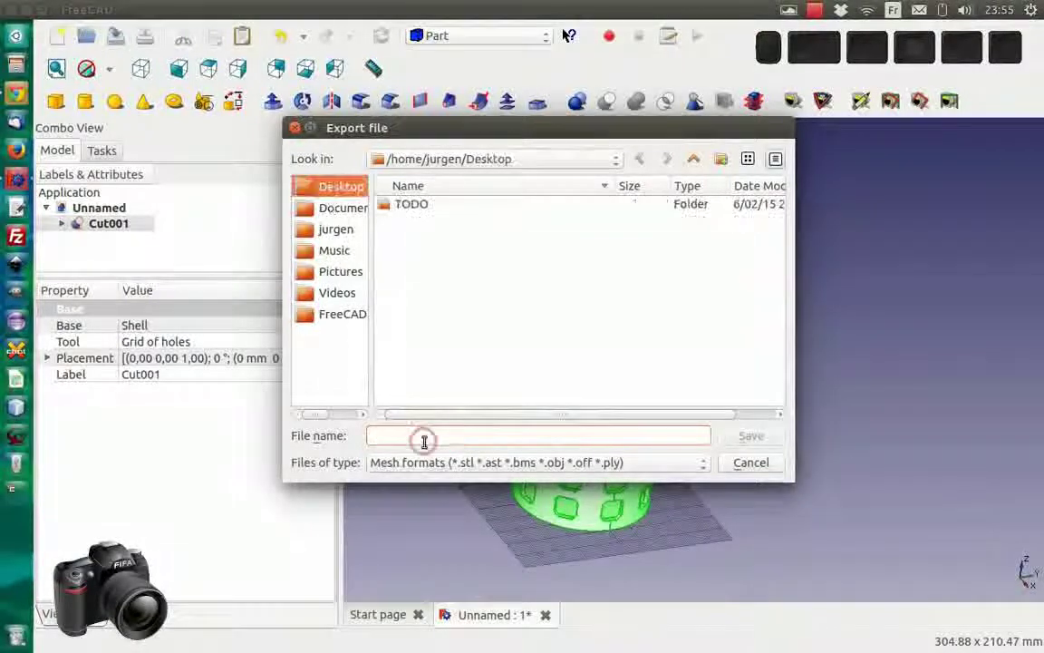
left_click(145, 210)
type("h")
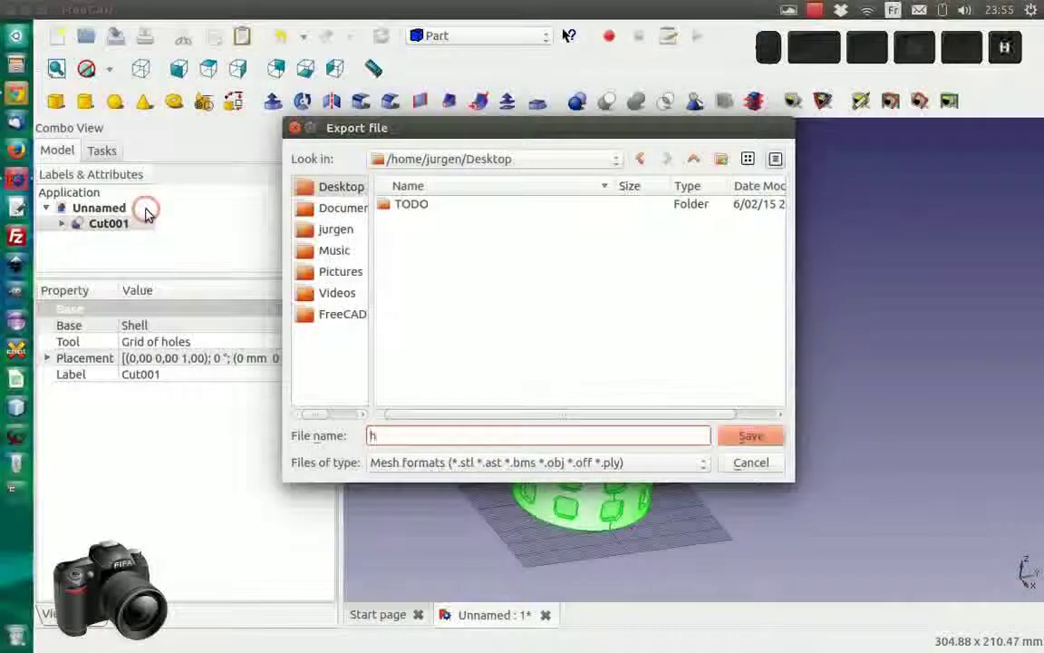
type("o")
type("e wi")
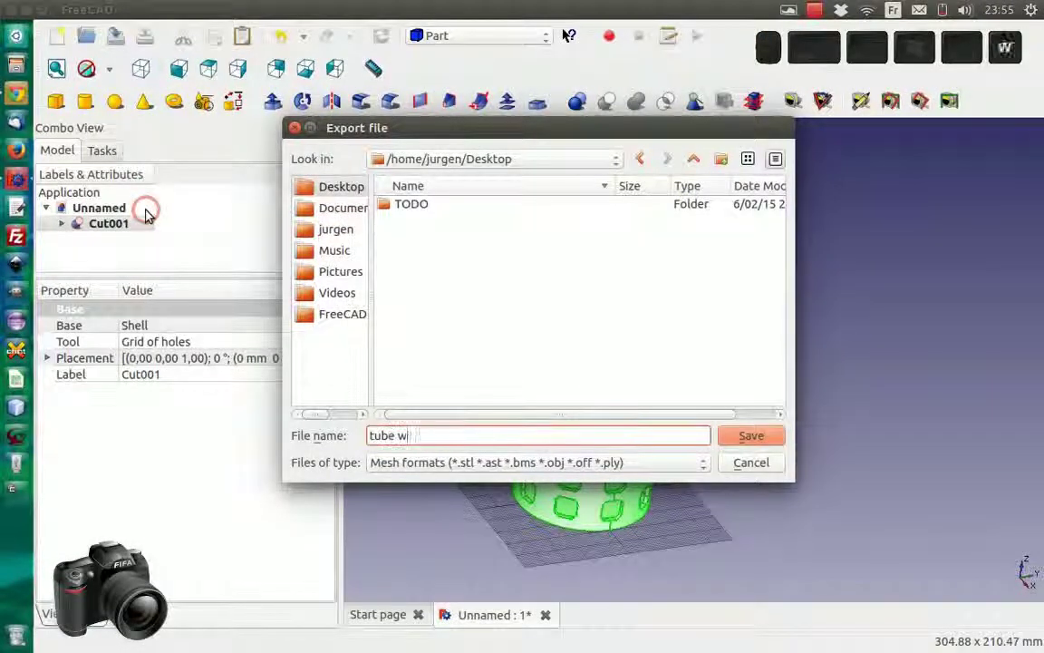
type("th holes")
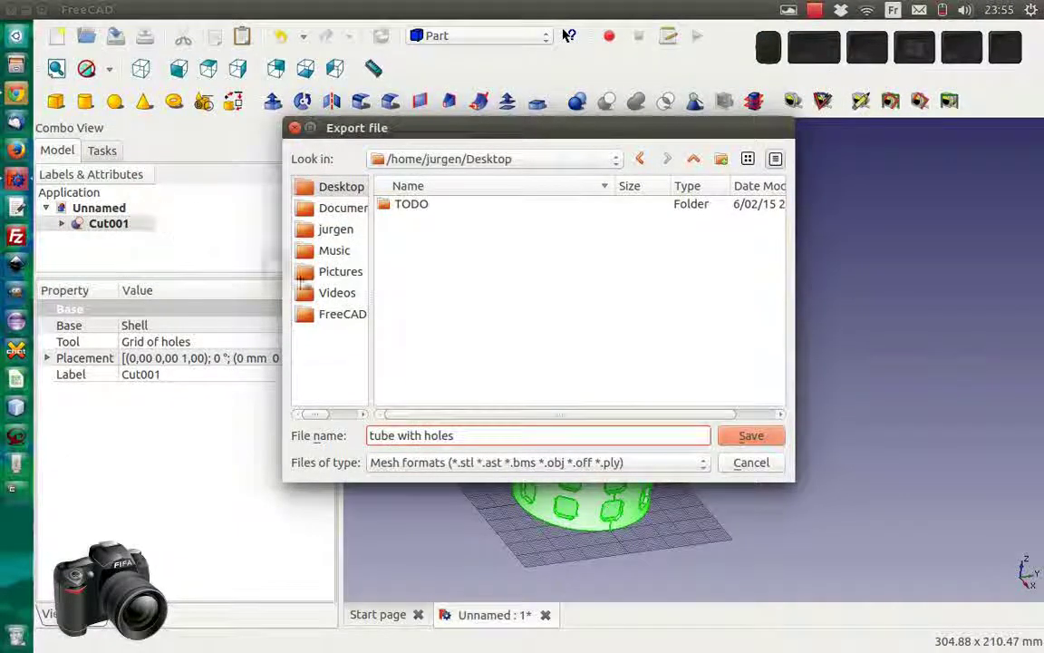
left_click(749, 436)
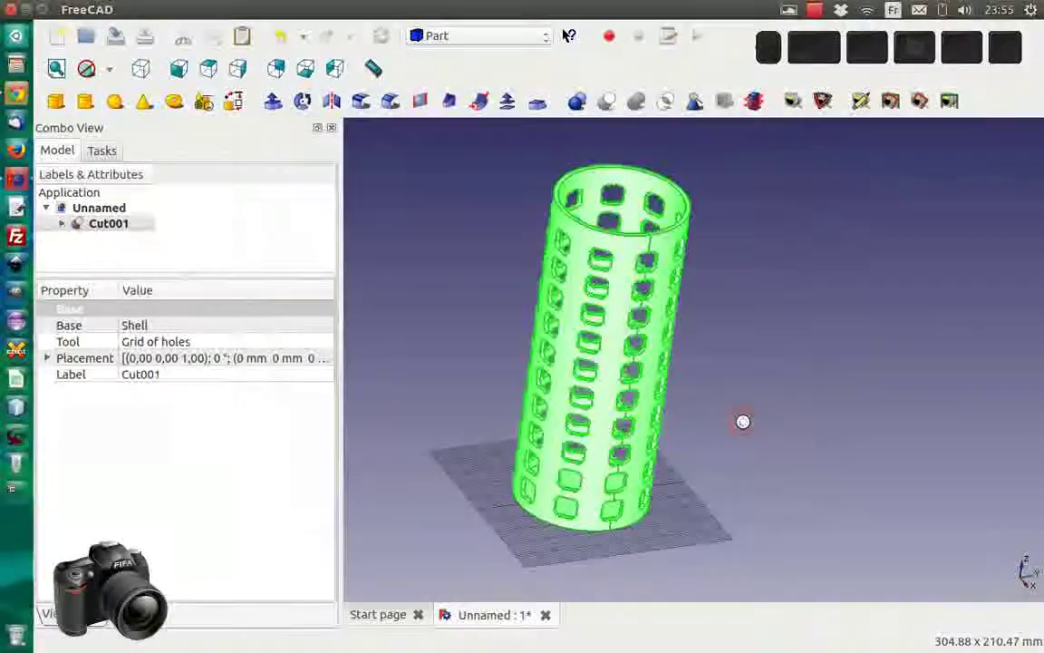